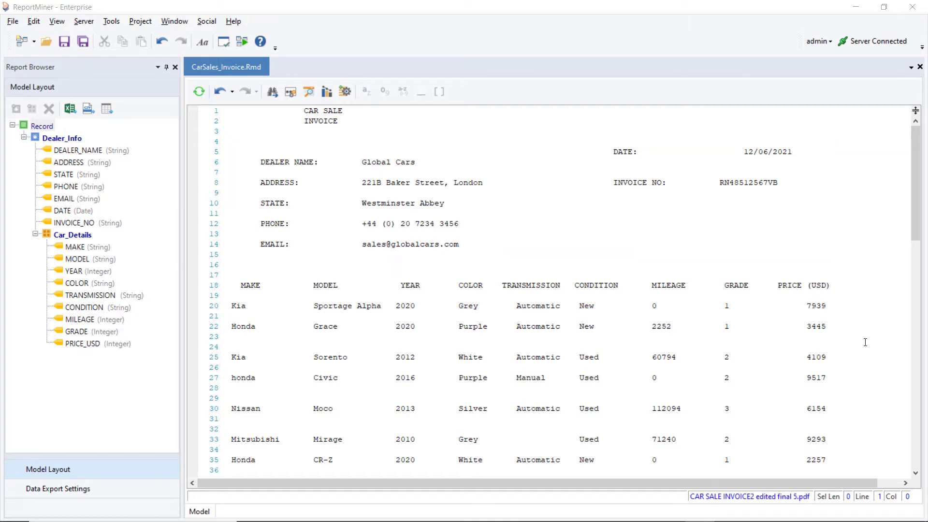
Scroll through the current model and bring up its data export settings.
scroll(865, 342, down, 2)
scroll(865, 342, down, 2)
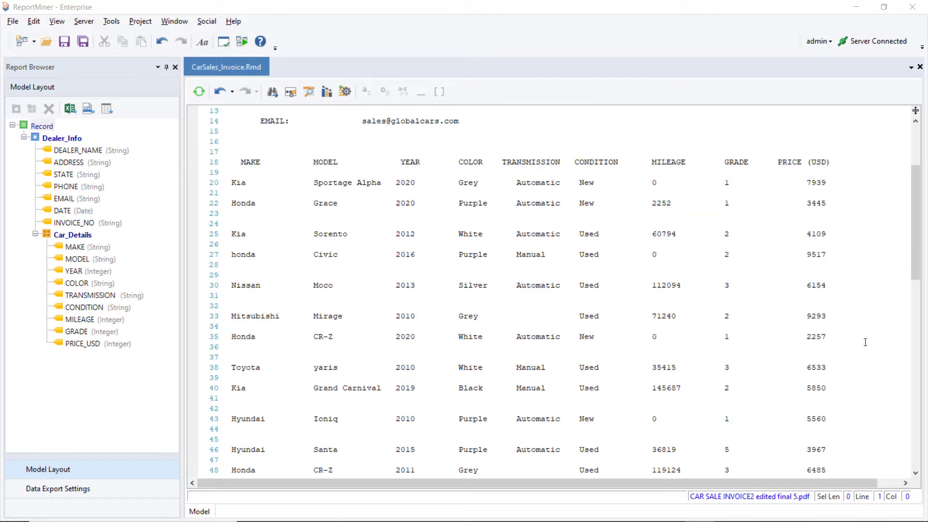
scroll(865, 342, down, 4)
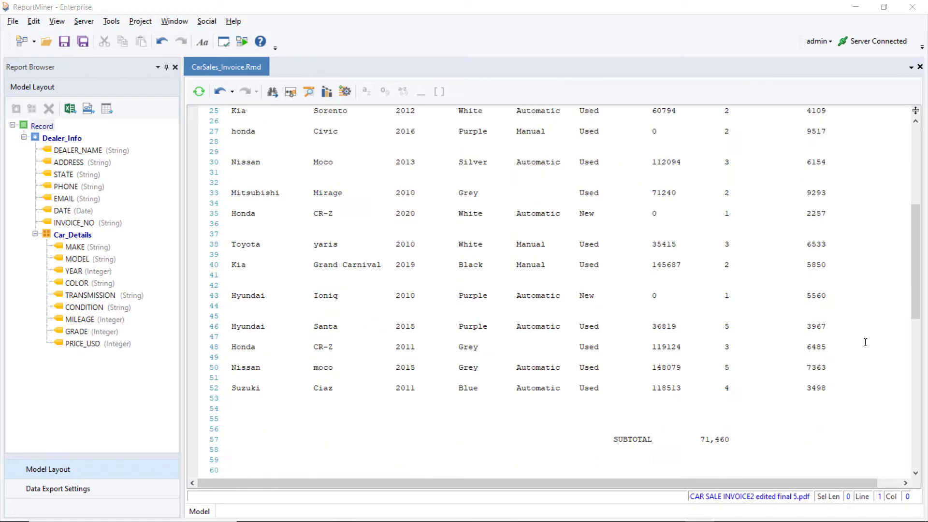
scroll(865, 342, up, 2)
scroll(865, 342, up, 1)
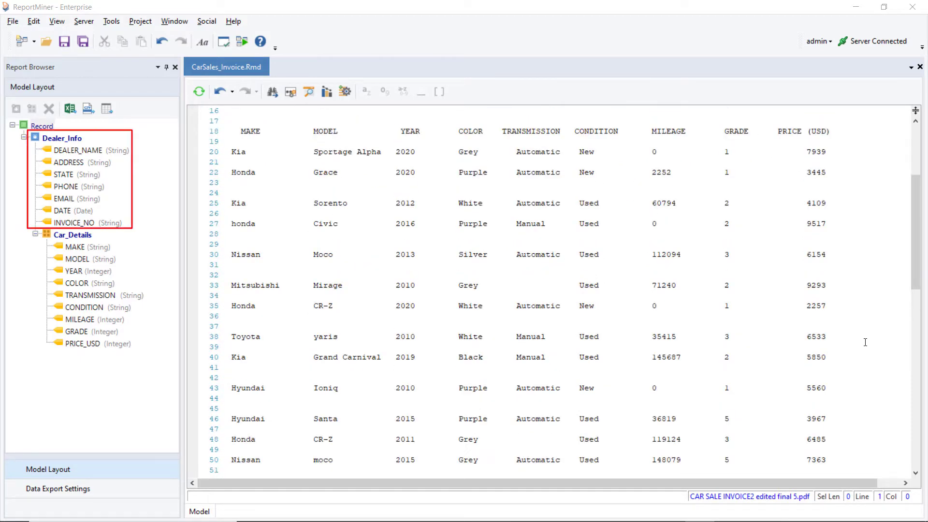
scroll(865, 342, up, 5)
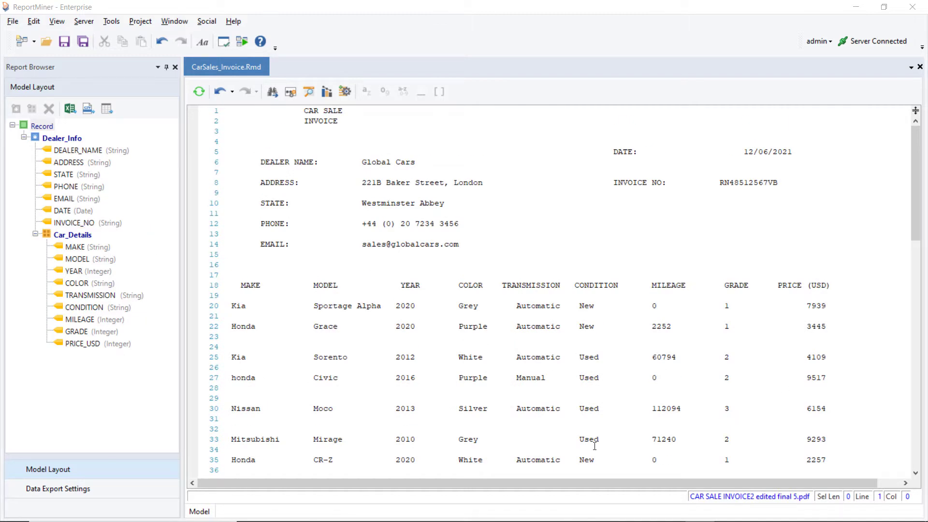
click(118, 489)
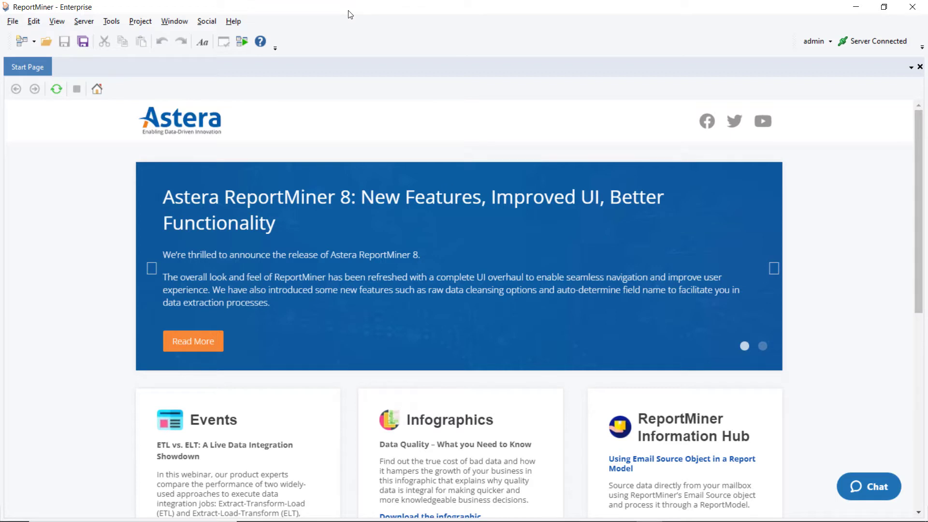
Create a new report model from the CAR SALE INVOICE2 edited final 5 invoice in Source File.
click(17, 25)
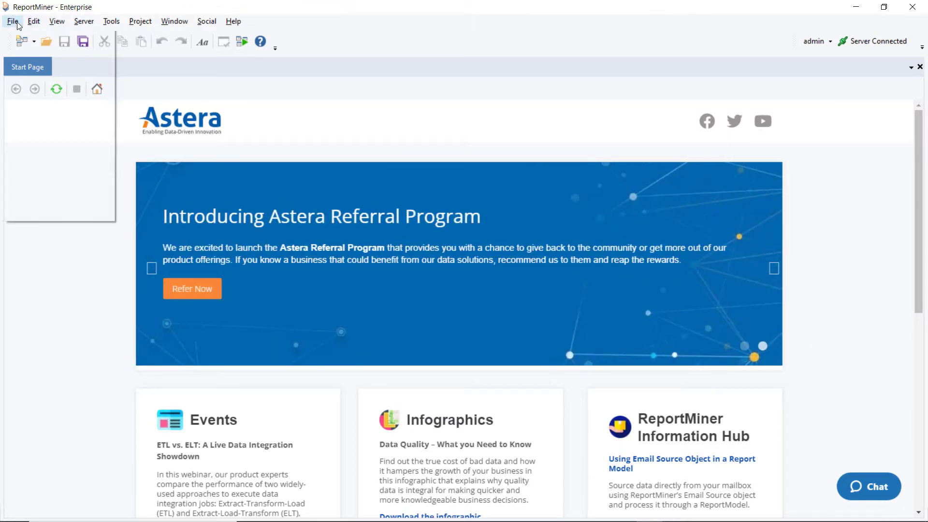
mouse_move(19, 37)
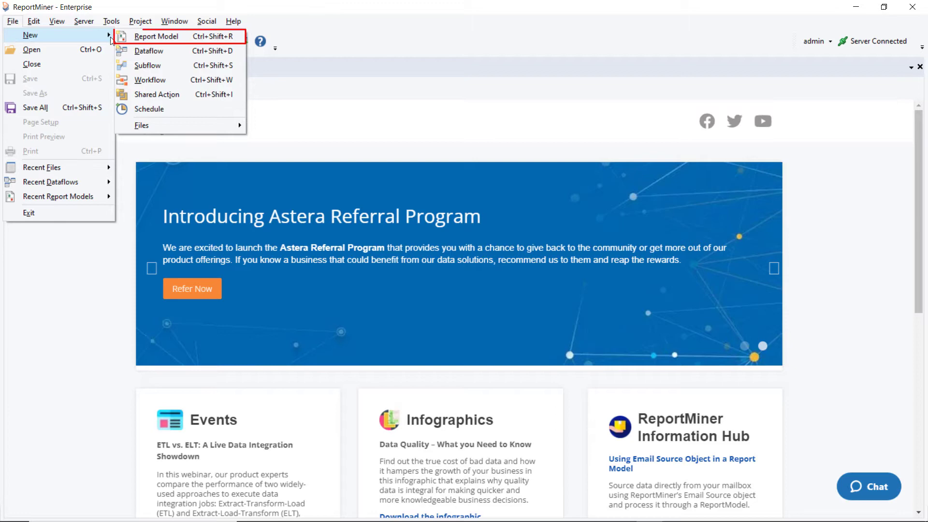
click(130, 39)
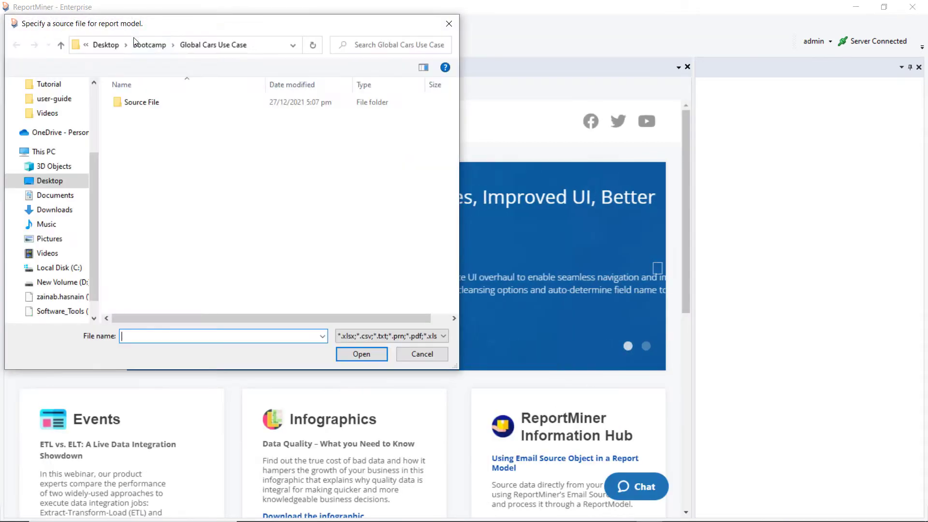
double_click(148, 103)
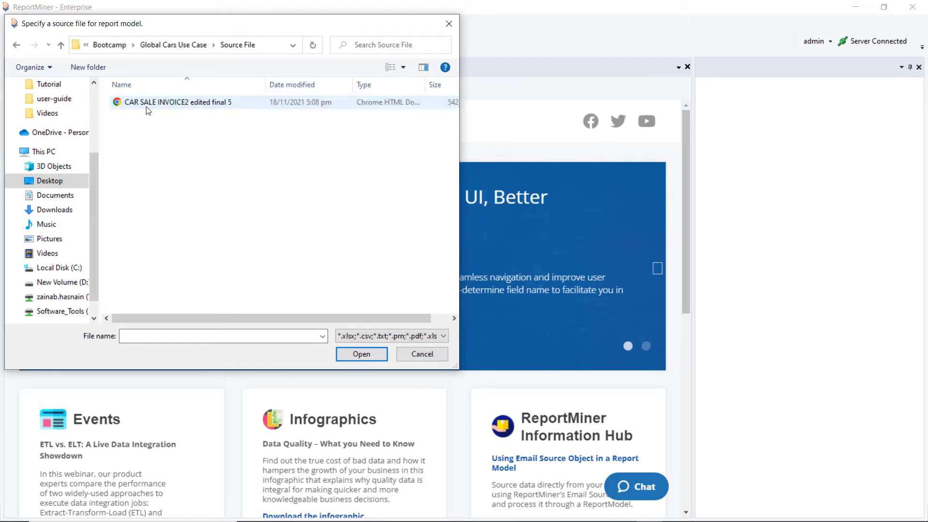
click(147, 103)
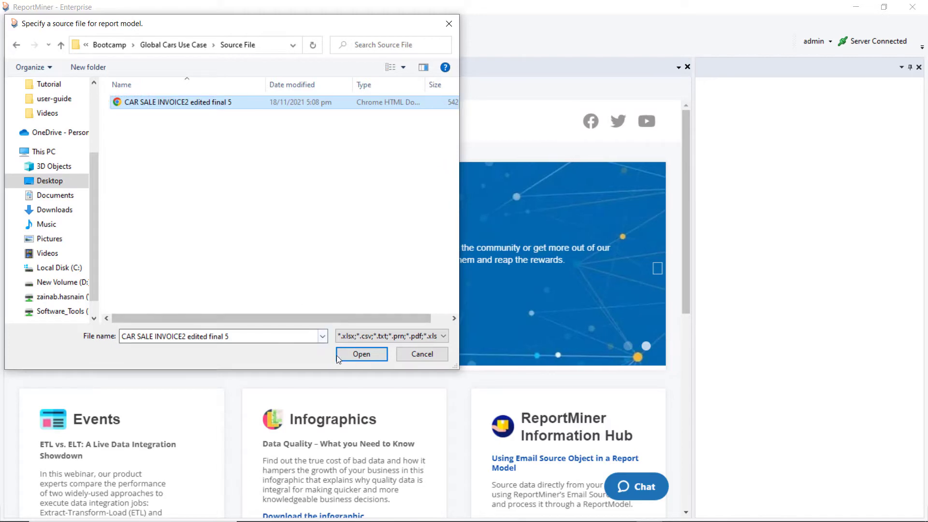
click(349, 355)
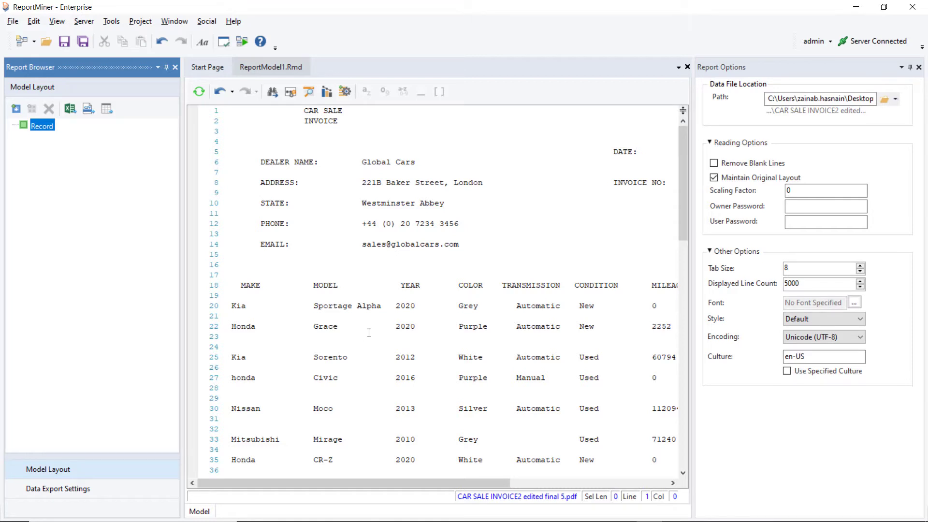
click(748, 69)
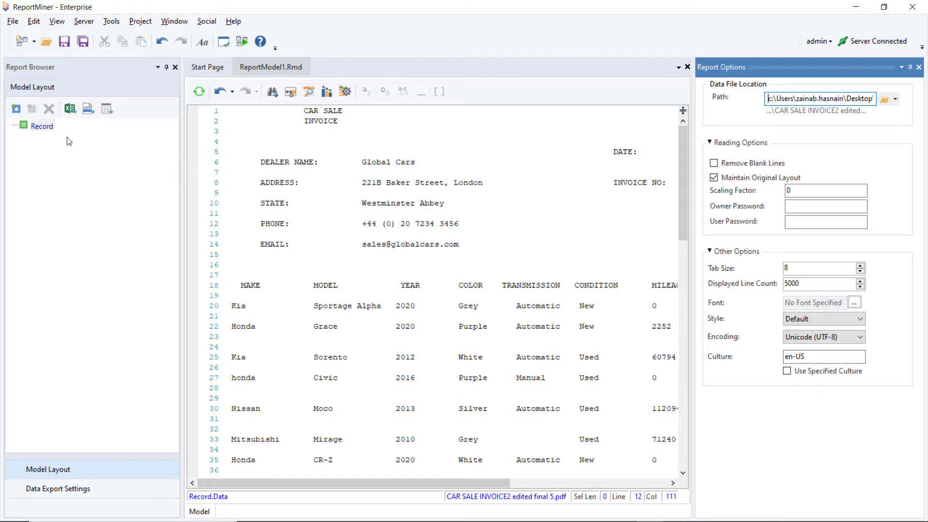
Add a data region under Record and rename it Dealers_Info.
right_click(39, 128)
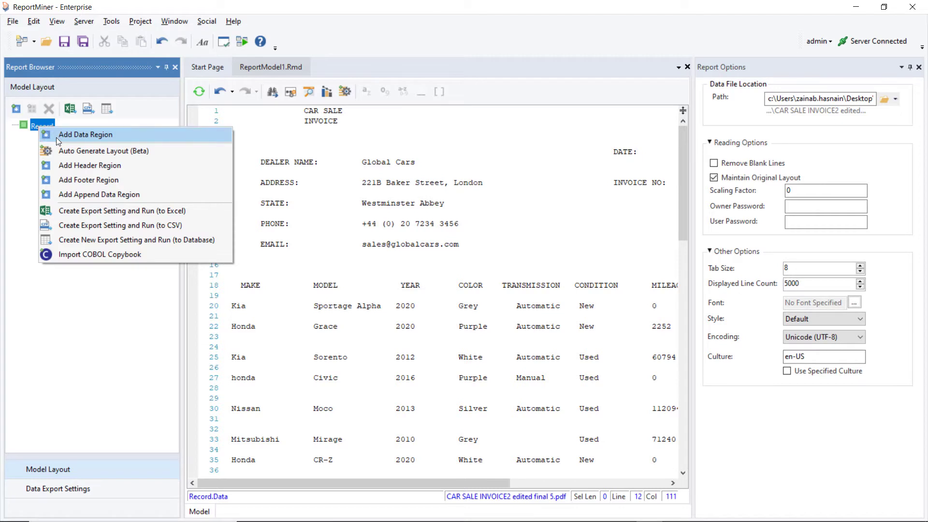
click(57, 140)
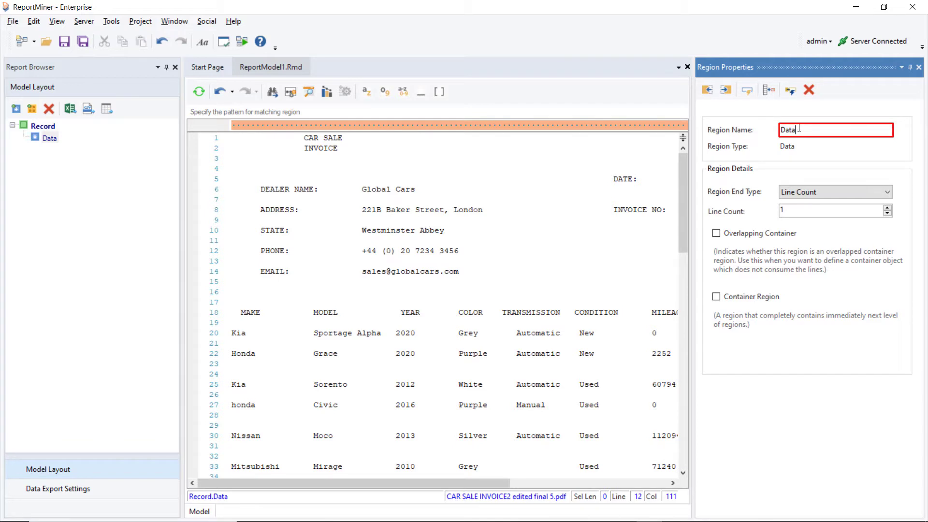
key(BackSpace)
key(BackSpace)
key(BackSpace)
key(BackSpace)
text(Dealers_Info)
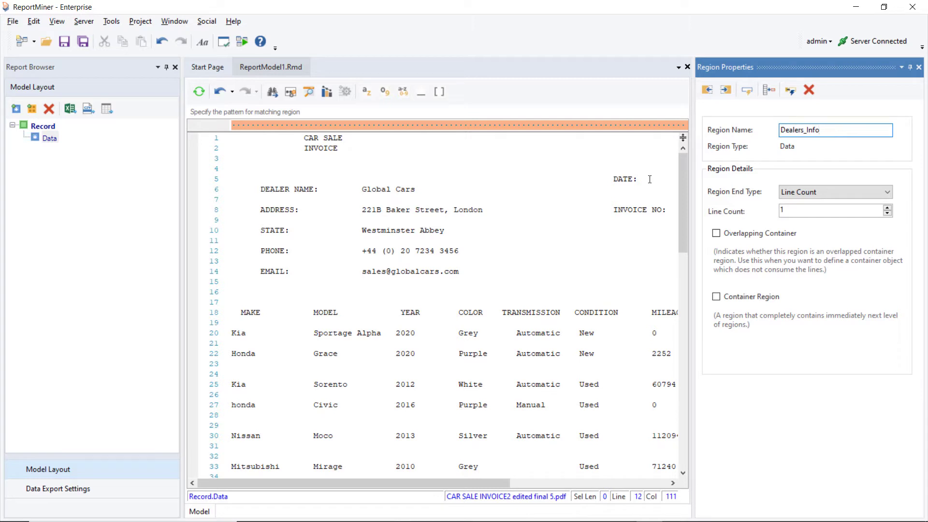
click(589, 234)
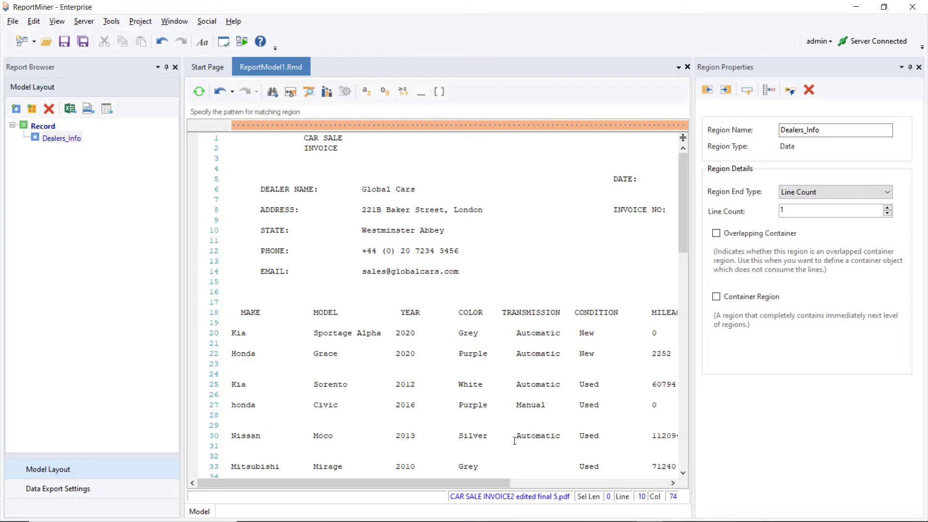
Give Dealers_Info the NN/NN/NNNN pattern so it matches the invoice's DATE line.
drag(496, 485, 679, 480)
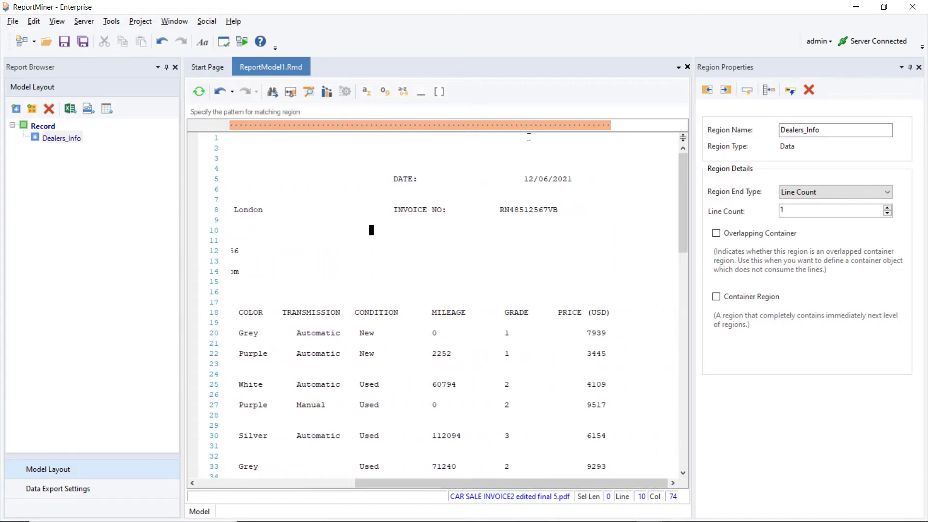
click(419, 124)
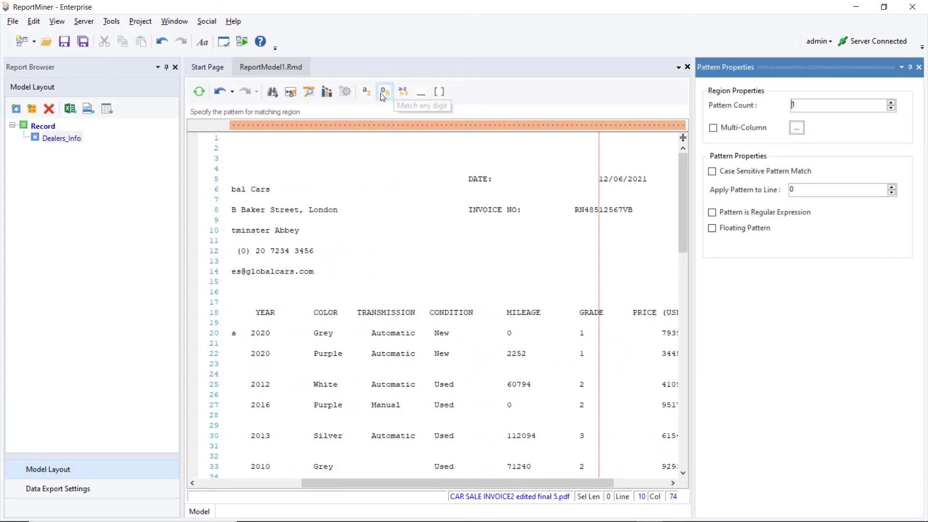
text(NN)
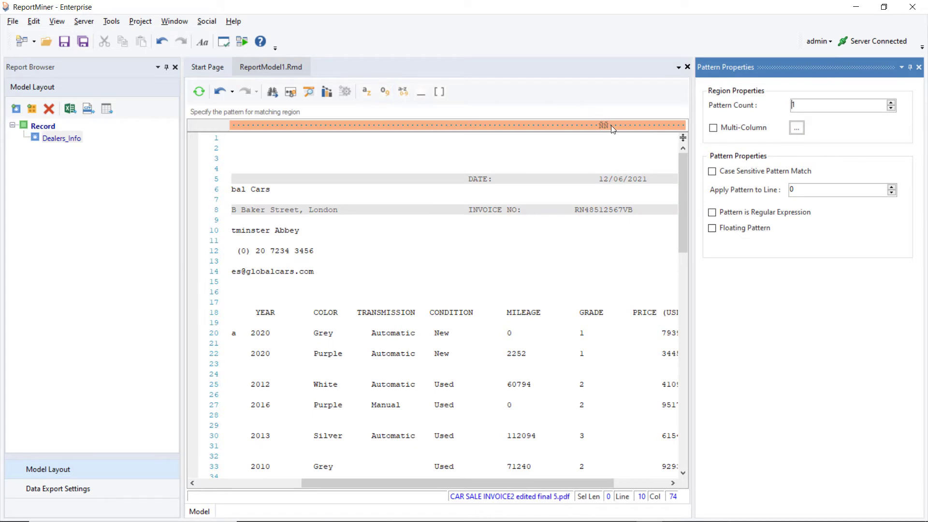
click(610, 126)
text(/)
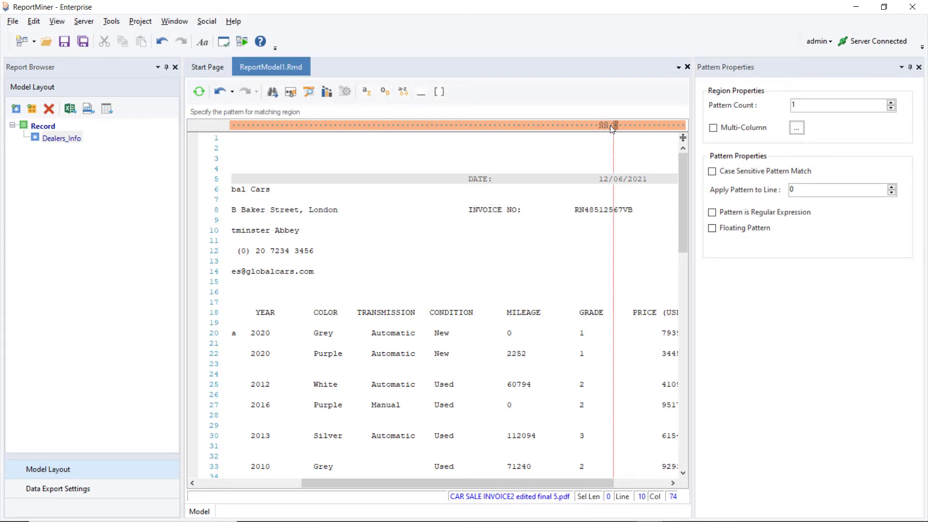
click(385, 93)
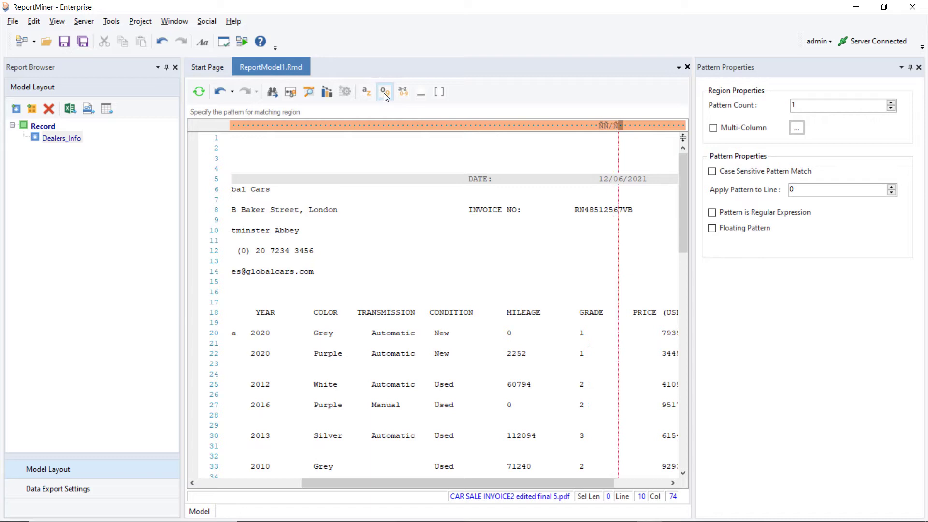
click(386, 93)
text(/)
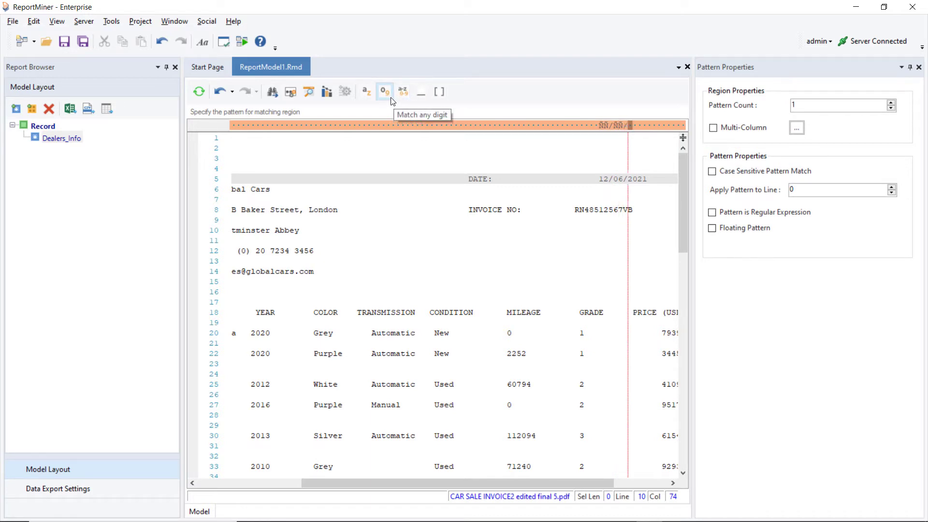
click(392, 99)
click(392, 99)
click(392, 99)
click(392, 100)
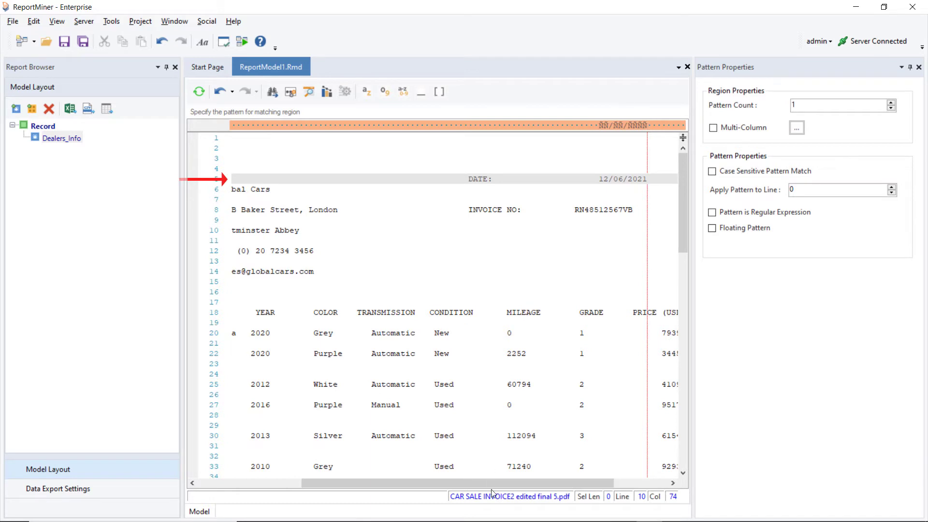
mouse_move(487, 483)
mouse_down()
mouse_move(352, 482)
mouse_move(491, 486)
mouse_up()
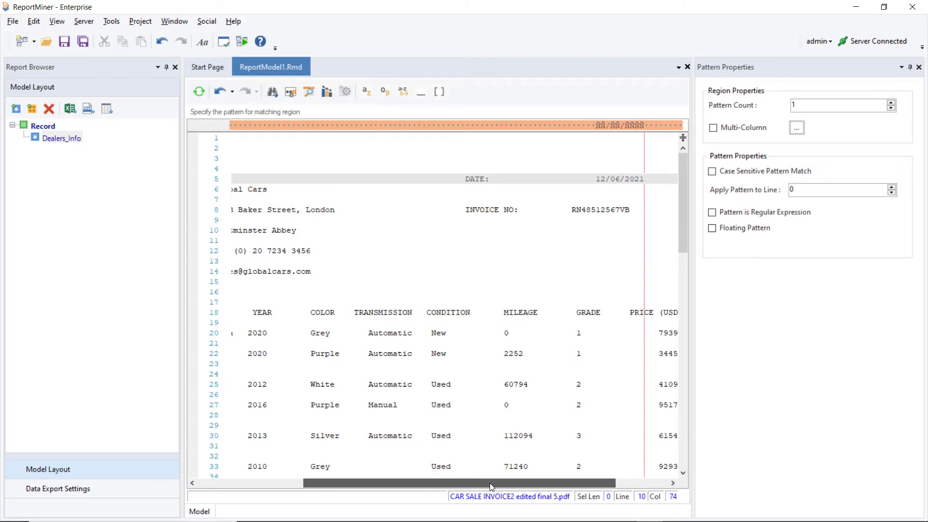
drag(489, 483, 382, 485)
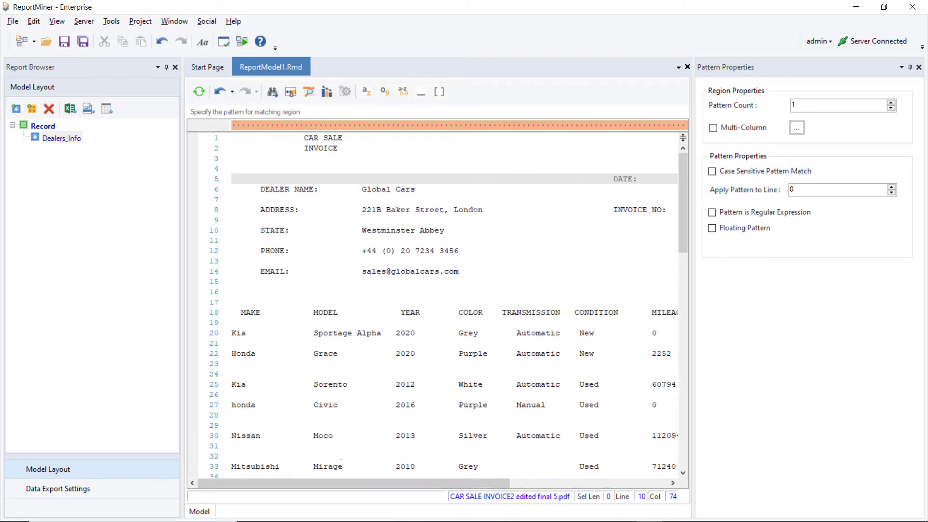
Raise the Dealers_Info line count to 10, spanning DATE through EMAIL.
click(60, 138)
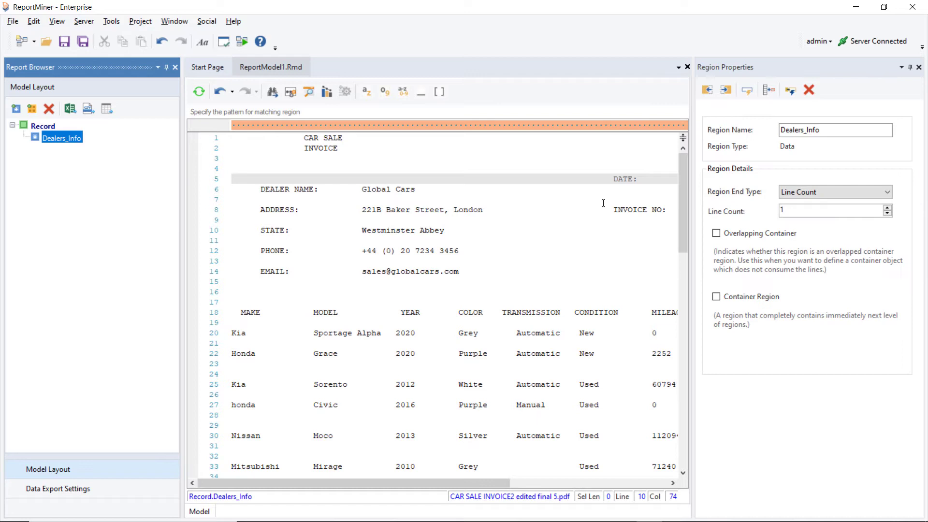
click(887, 208)
click(887, 208)
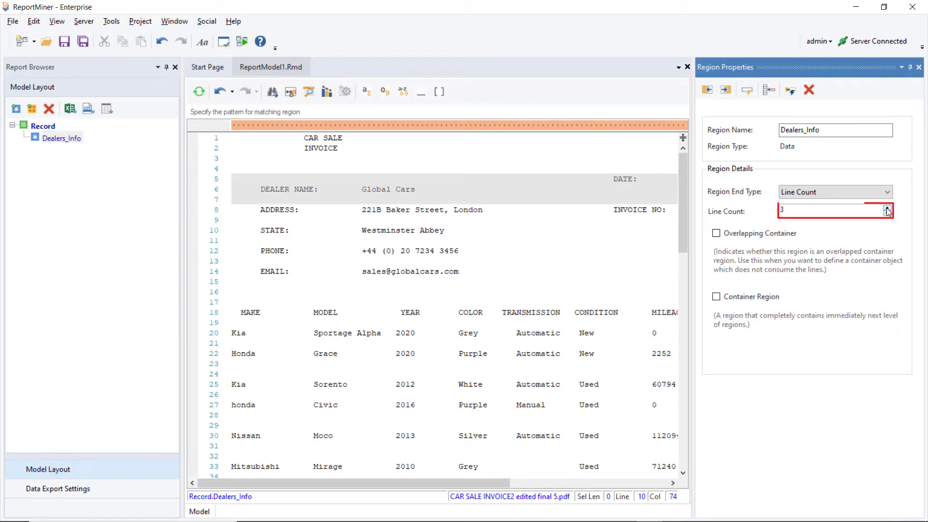
click(887, 209)
click(887, 208)
click(887, 209)
click(887, 209)
click(887, 208)
click(887, 208)
click(887, 208)
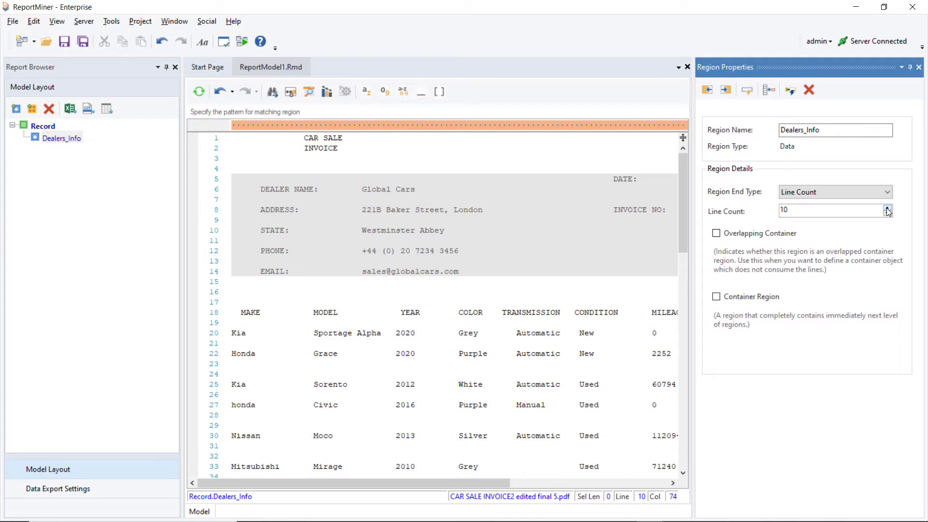
drag(489, 483, 459, 484)
Add the dealer name Global Cars as a field named Dealer_Name.
drag(362, 189, 418, 190)
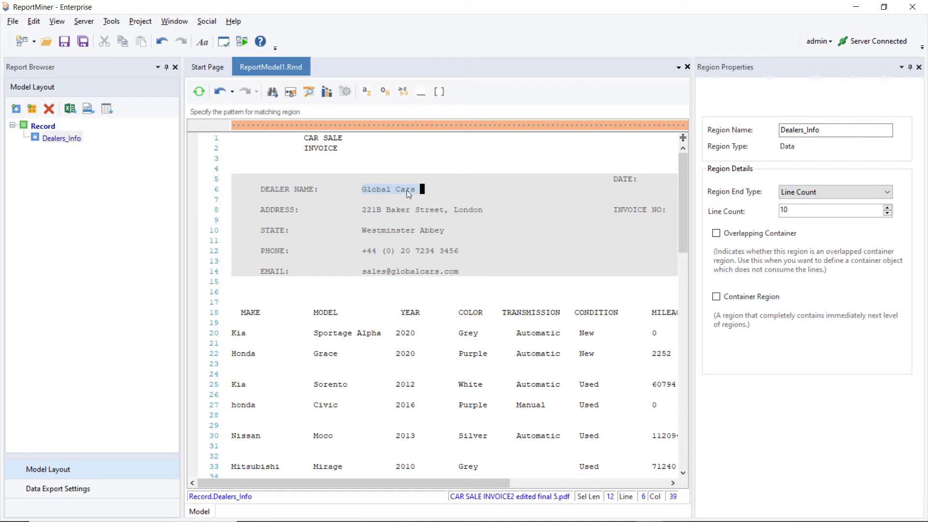
right_click(404, 189)
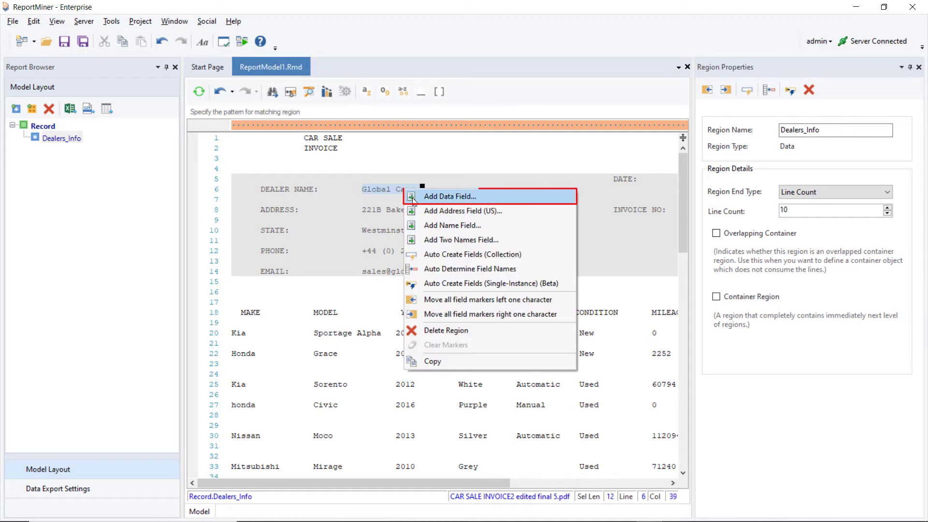
click(416, 198)
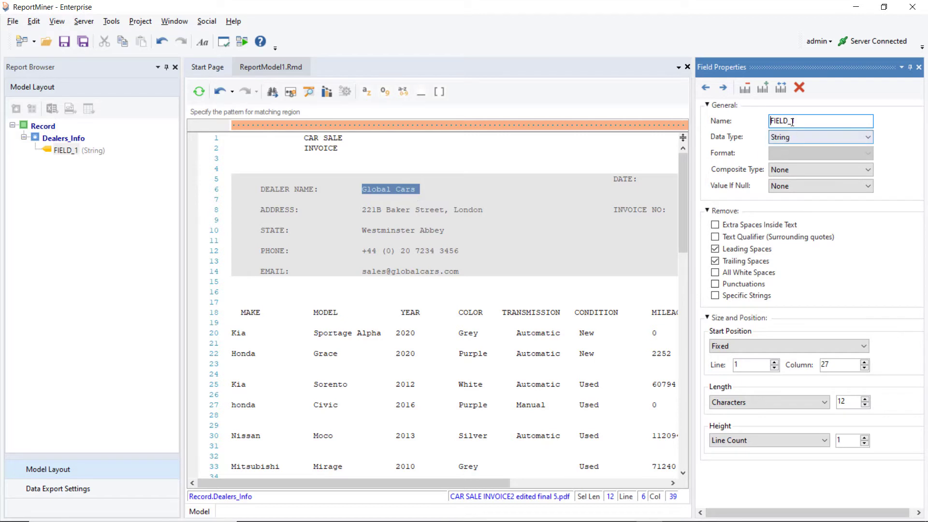
key(shift+End)
text(Dea)
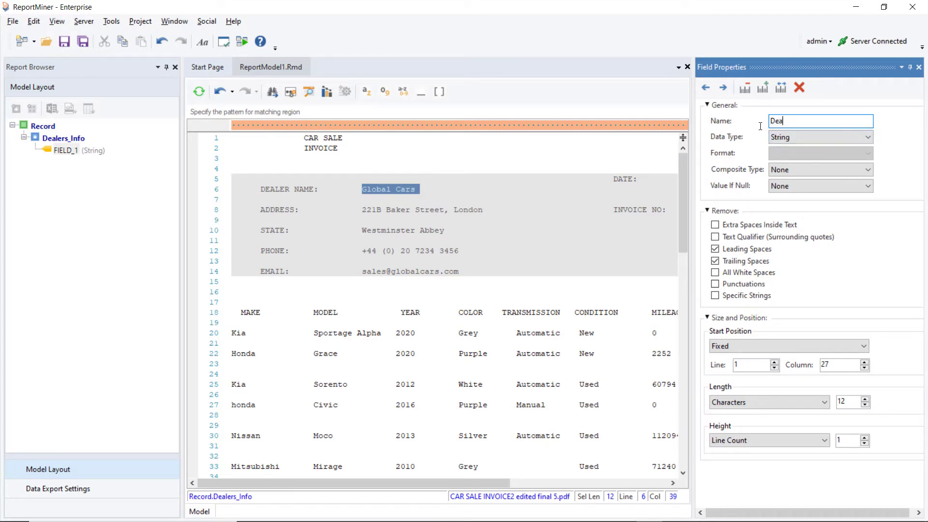
text(ler_Name)
Add data fields for the address, state, phone number and email.
drag(362, 210, 483, 210)
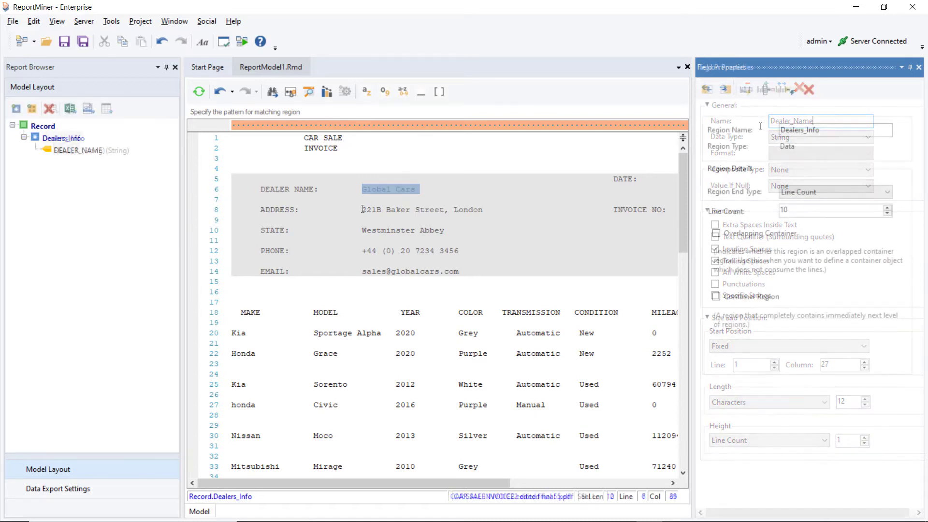
right_click(485, 211)
click(490, 219)
drag(362, 230, 462, 251)
right_click(448, 231)
click(456, 237)
right_click(462, 250)
click(478, 258)
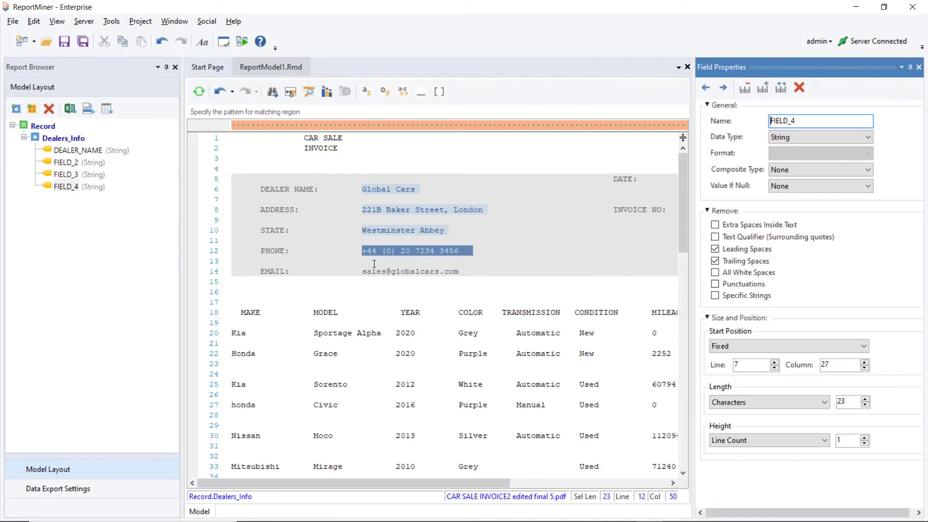
drag(363, 271, 463, 273)
right_click(463, 274)
click(481, 274)
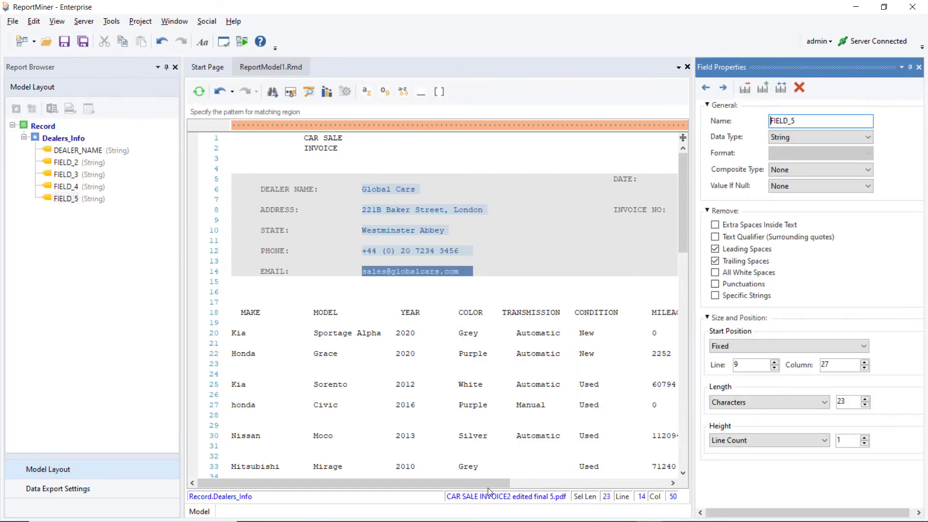
Add the date 12/06/2021 and the invoice number as Dealers_Info fields.
drag(488, 483, 641, 482)
drag(527, 179, 580, 180)
right_click(580, 180)
click(602, 188)
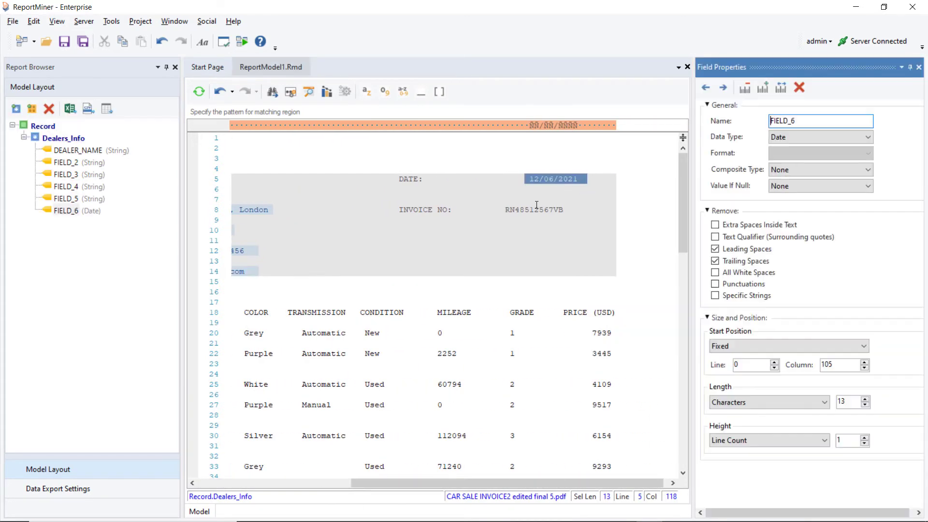
drag(502, 209, 562, 209)
right_click(561, 212)
click(561, 214)
Auto-name the fields ADDRESS, STATE, PHONE, EMAIL, DATE and INVOICE_NO.
click(475, 193)
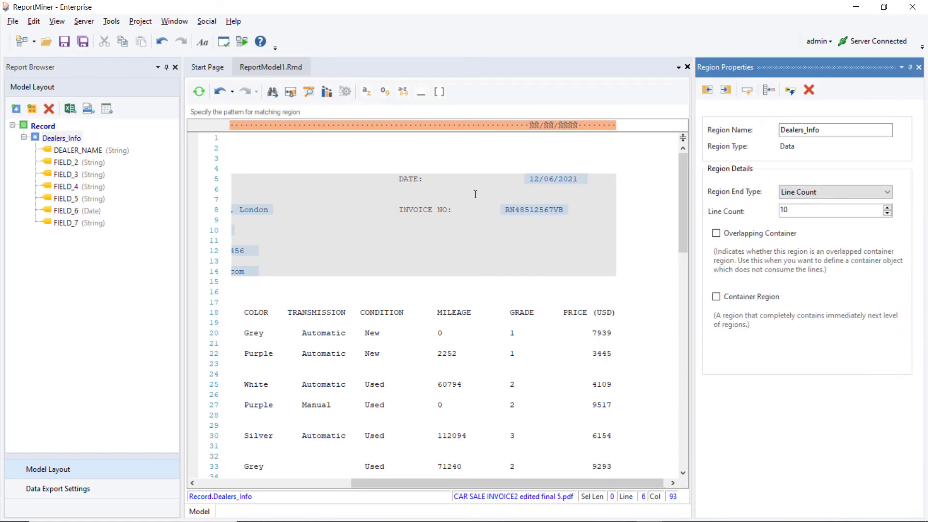
click(766, 98)
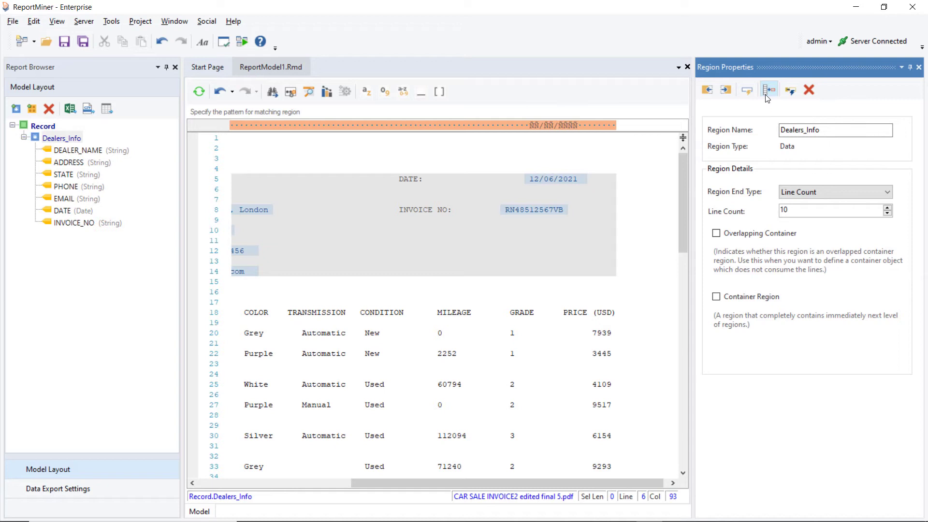
drag(499, 485, 339, 498)
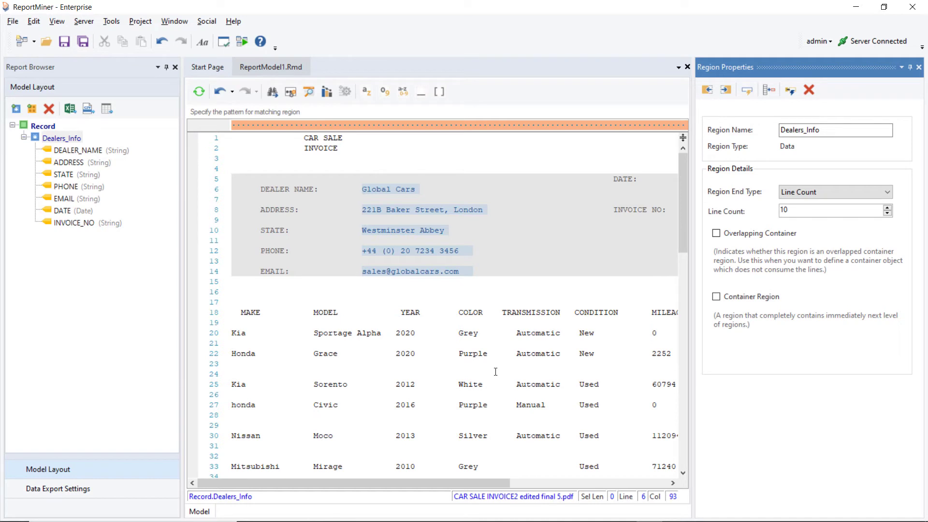
click(62, 139)
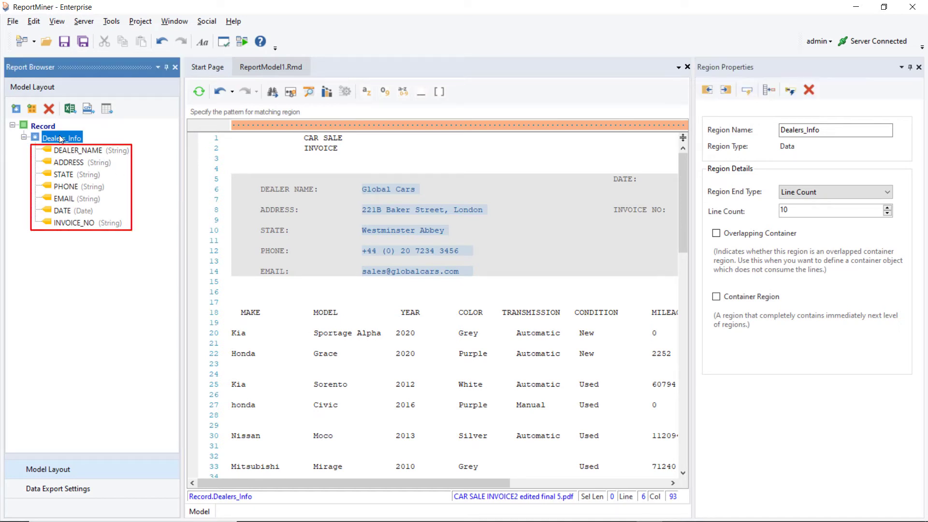
Add a collection data region under Dealers_Info named Cars_Info.
click(32, 110)
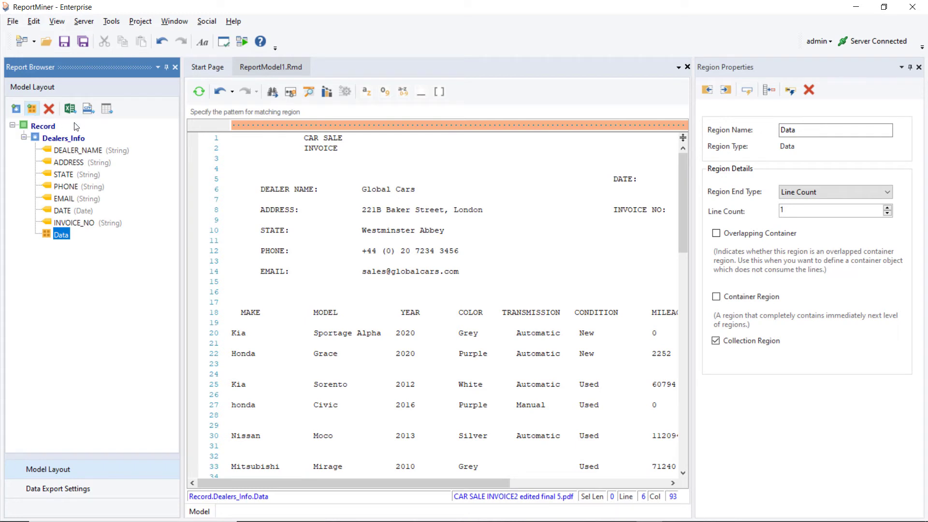
drag(818, 130, 773, 129)
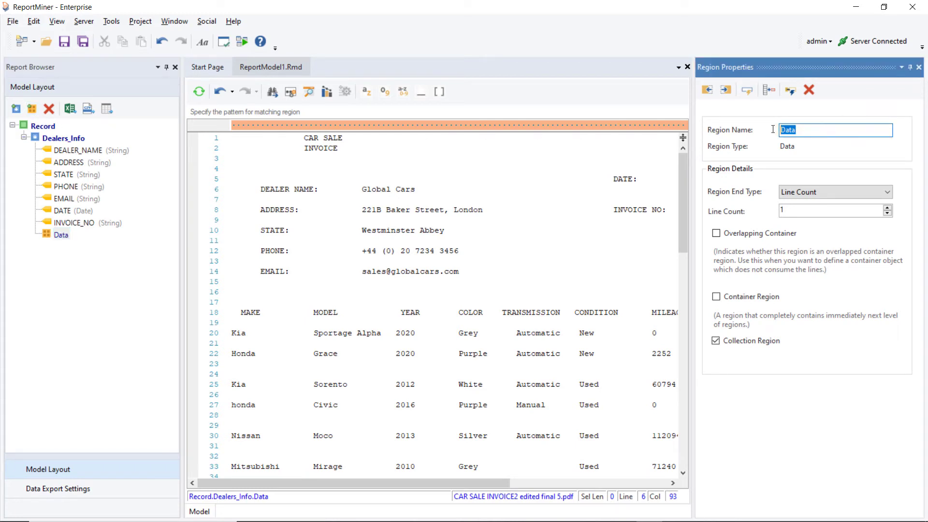
text(Cars_Inffo)
key(BackSpace)
key(BackSpace)
text(o)
click(61, 235)
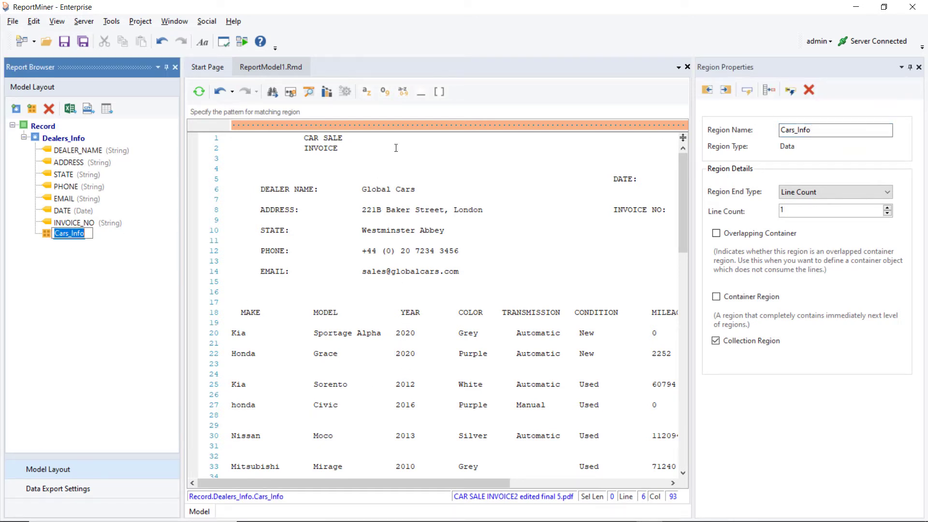
Set the Cars_Info pattern to NNNN above the YEAR column to match each car row.
click(400, 126)
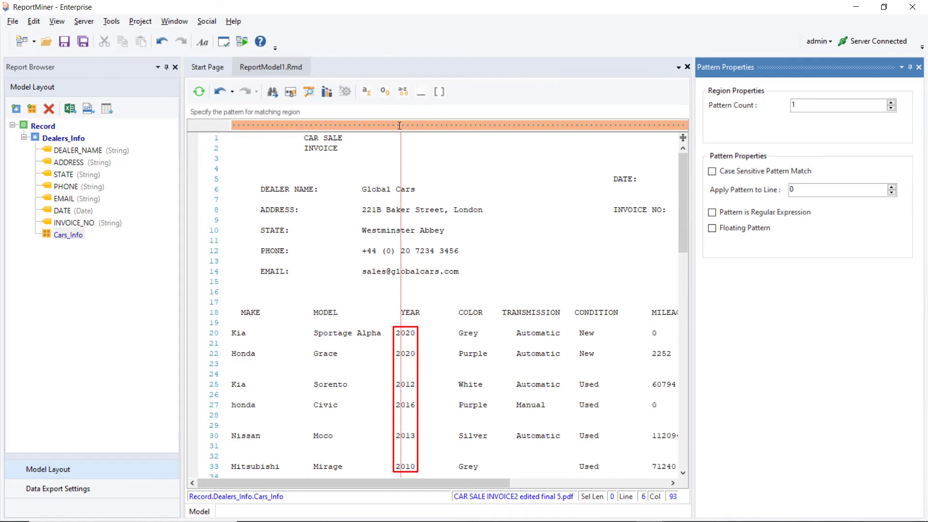
click(384, 92)
click(384, 91)
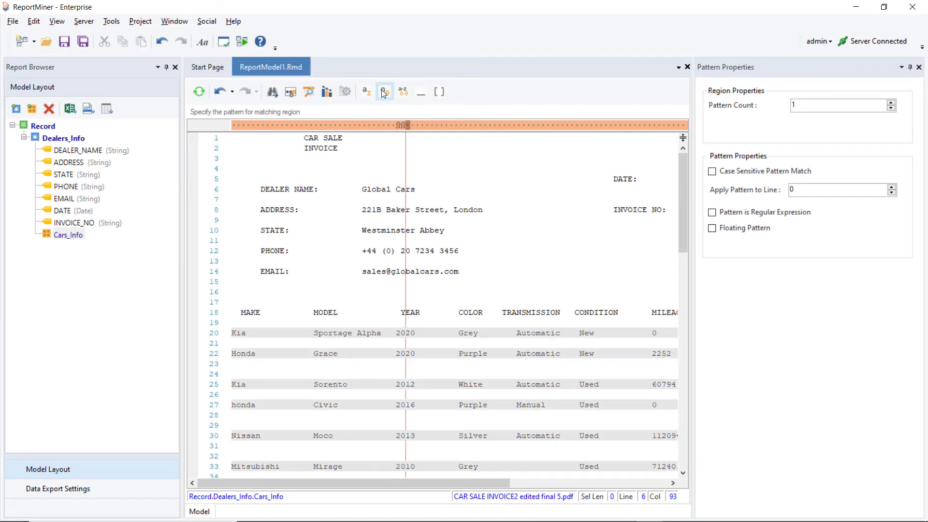
click(384, 92)
click(384, 92)
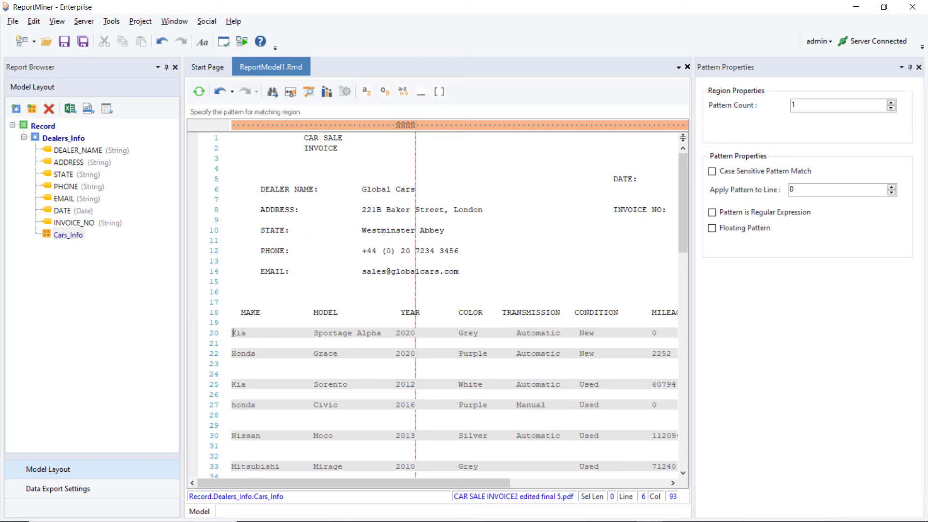
drag(232, 333, 248, 334)
Add Kia as a MAKE field, auto-size it, and auto-create all nine car column fields.
right_click(247, 334)
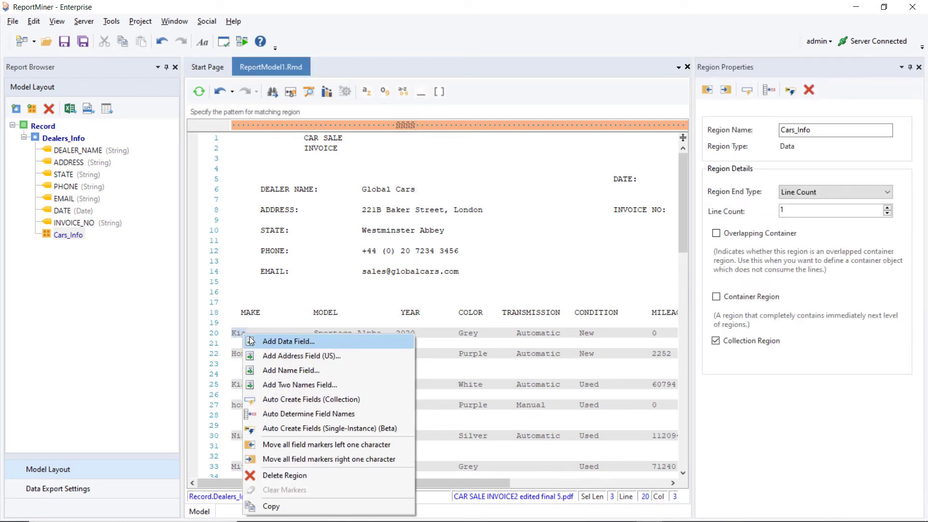
click(251, 340)
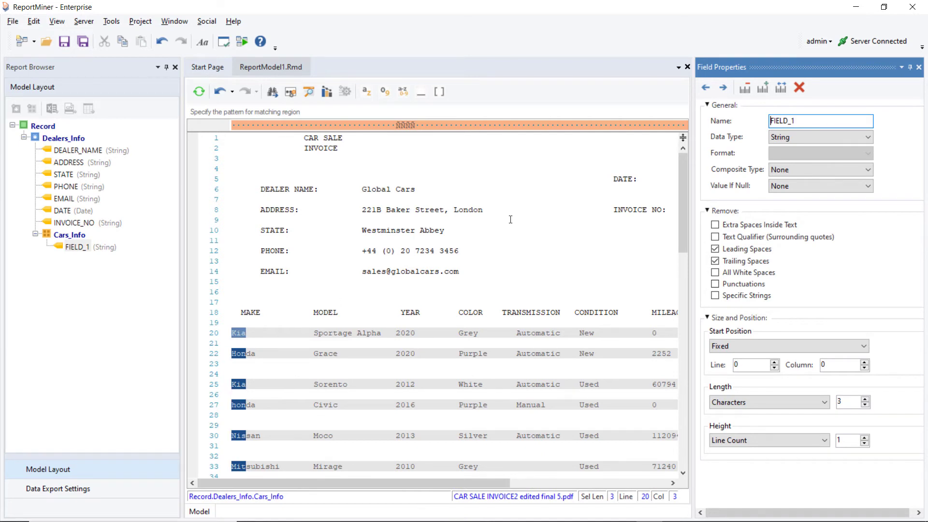
click(777, 87)
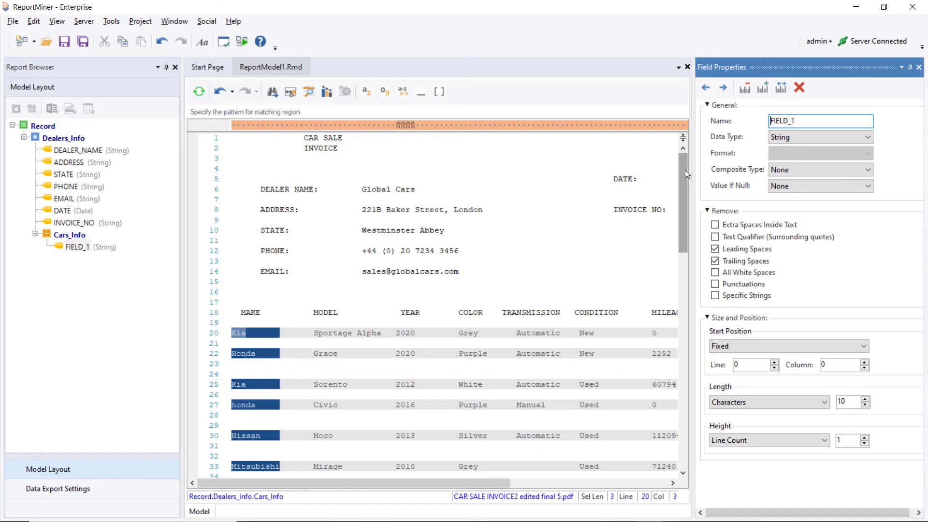
drag(684, 170, 677, 291)
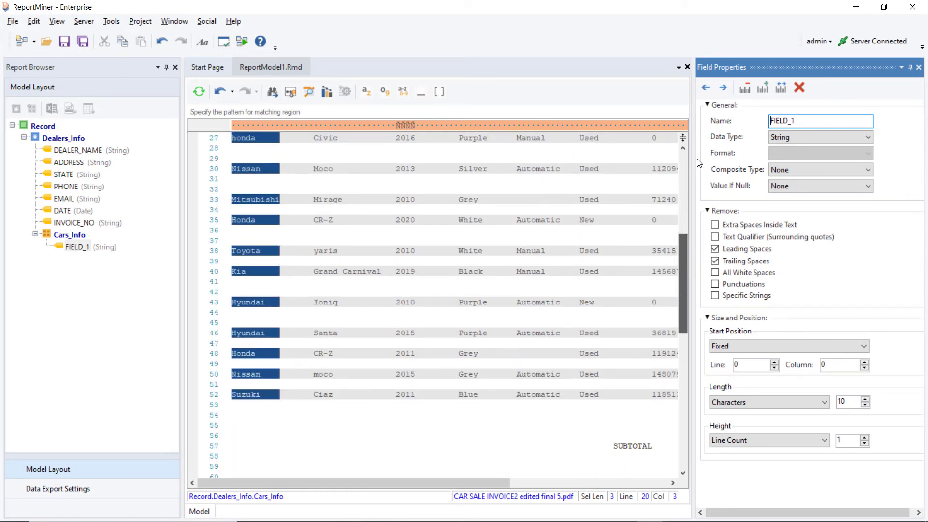
click(685, 190)
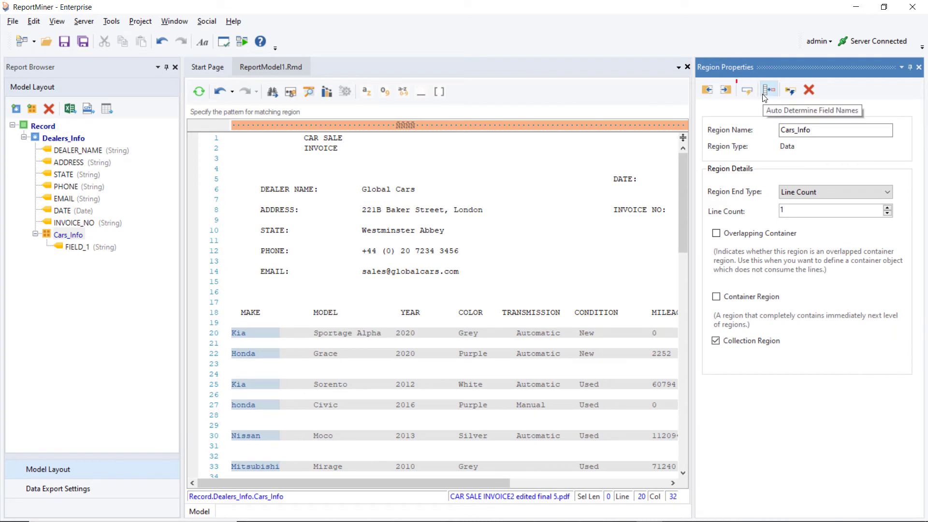
click(747, 97)
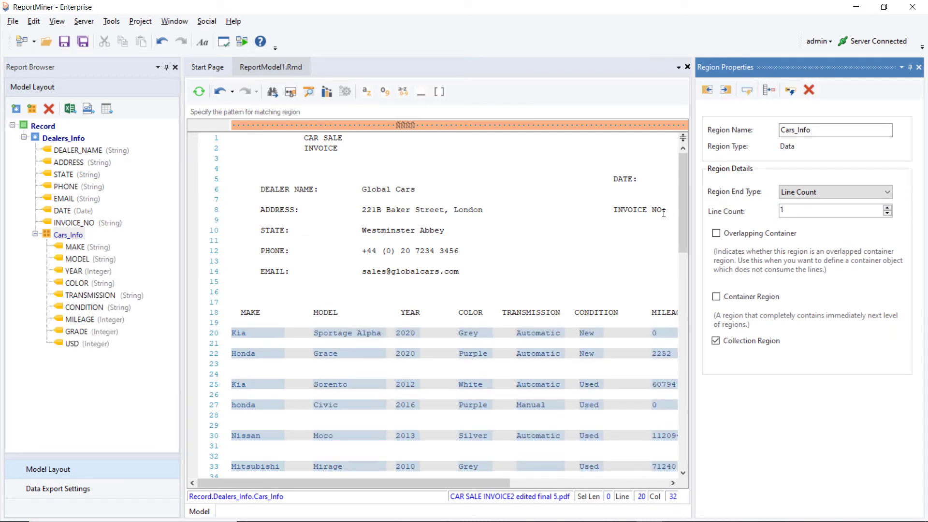
Save the report model as GlobalCars.Rmd.
drag(682, 212, 712, 222)
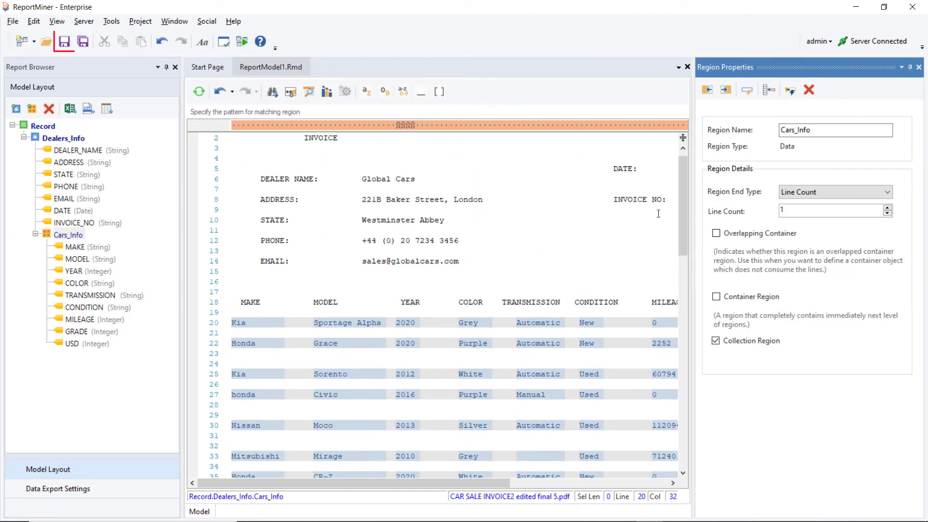
click(65, 43)
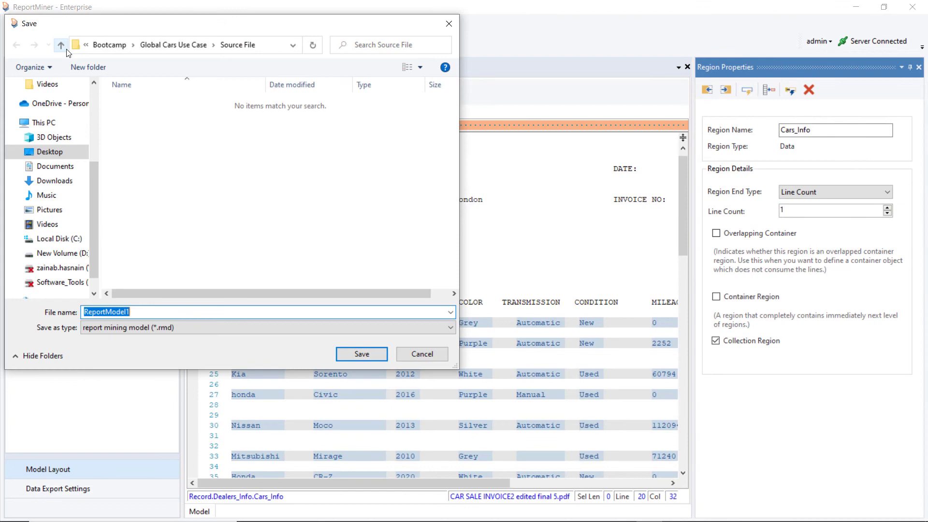
text(GlobalCars.Rmd)
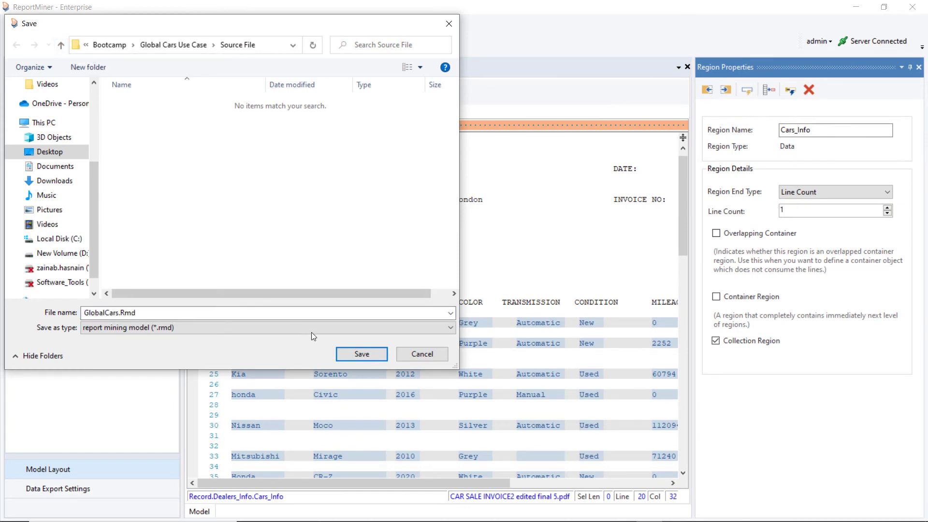
click(348, 355)
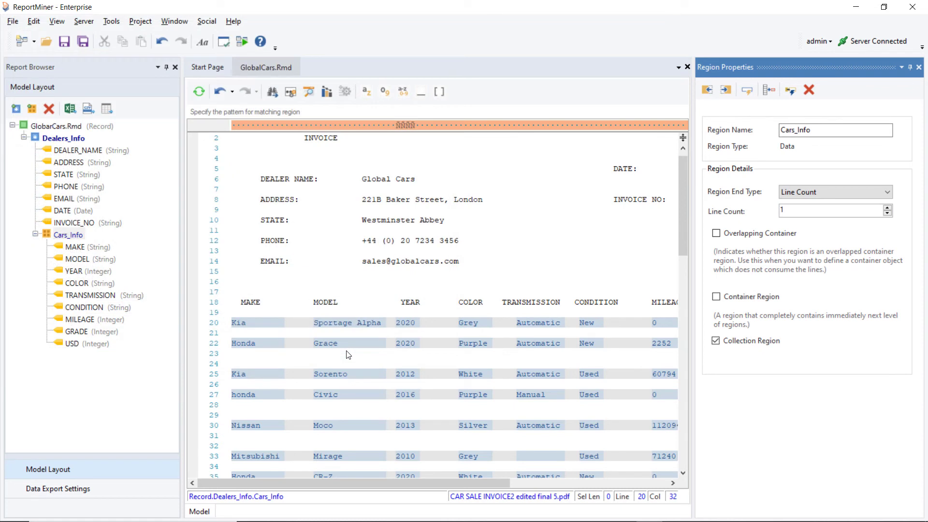
click(309, 95)
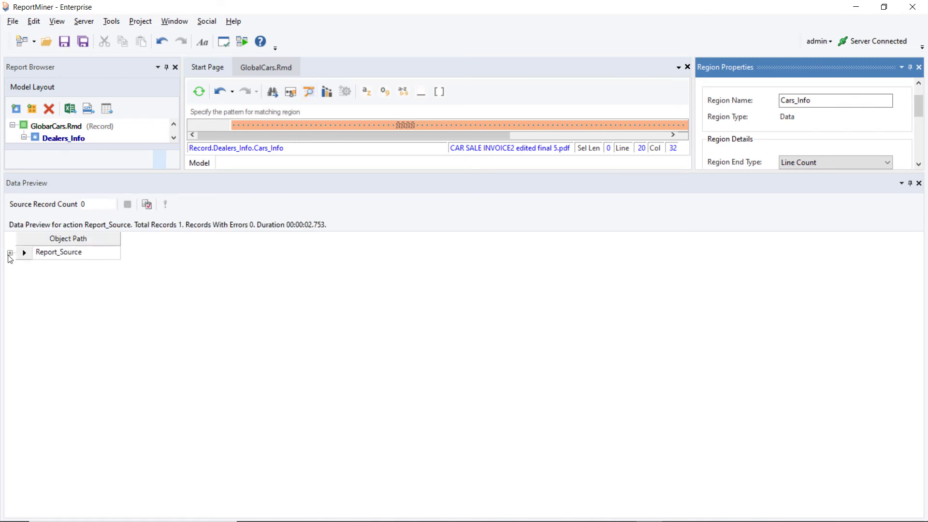
click(10, 253)
click(21, 284)
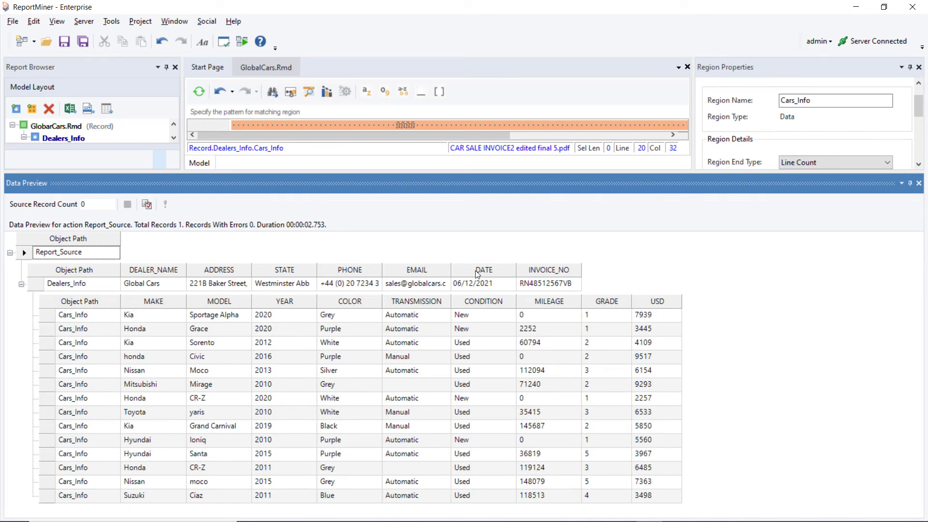
click(918, 183)
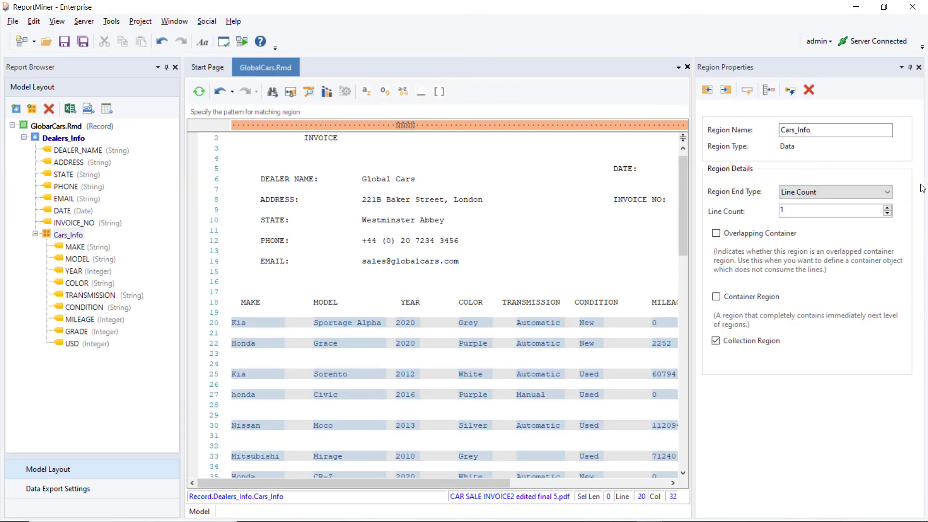
Create an Excel export to GlobalCars.xlsx and run it.
click(77, 488)
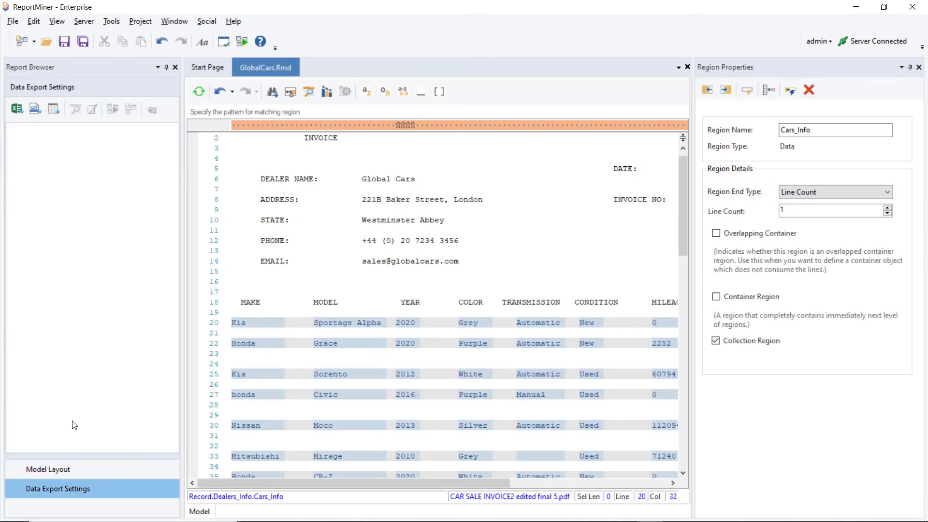
click(17, 109)
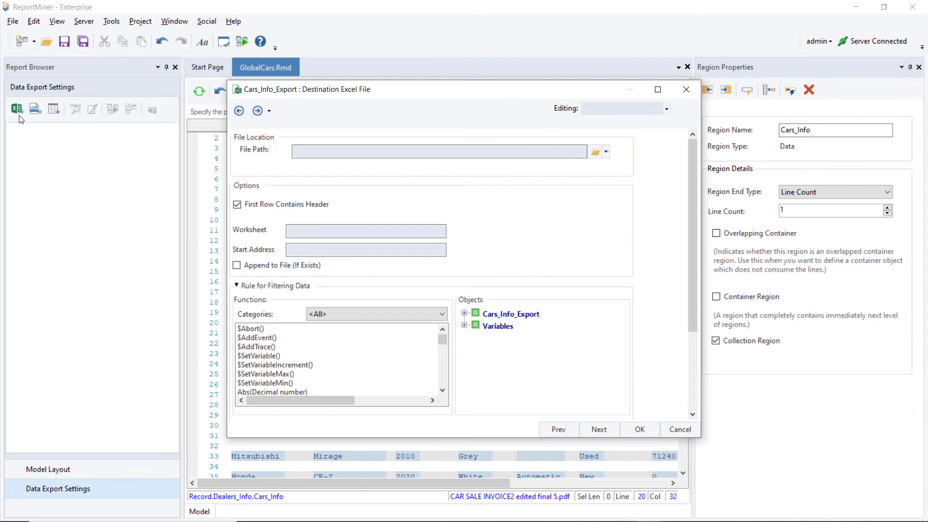
click(592, 153)
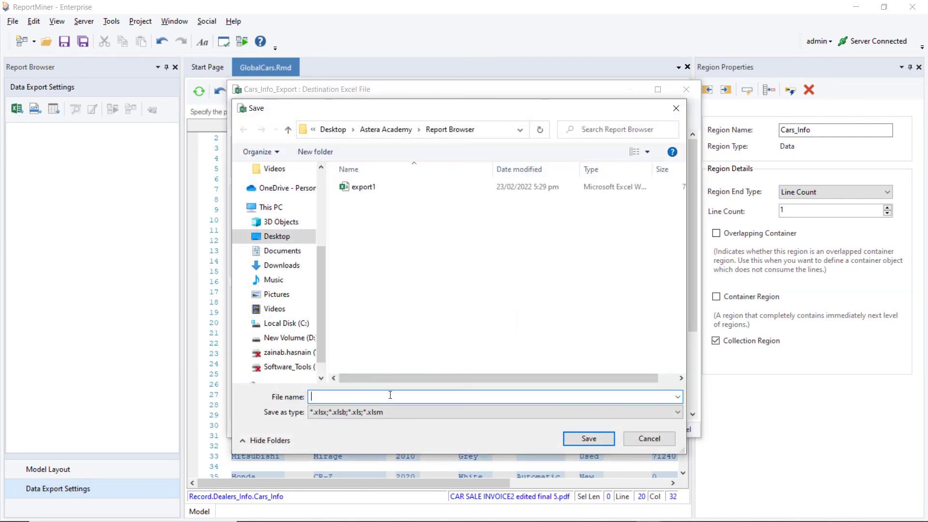
text(GlobalCars)
click(585, 440)
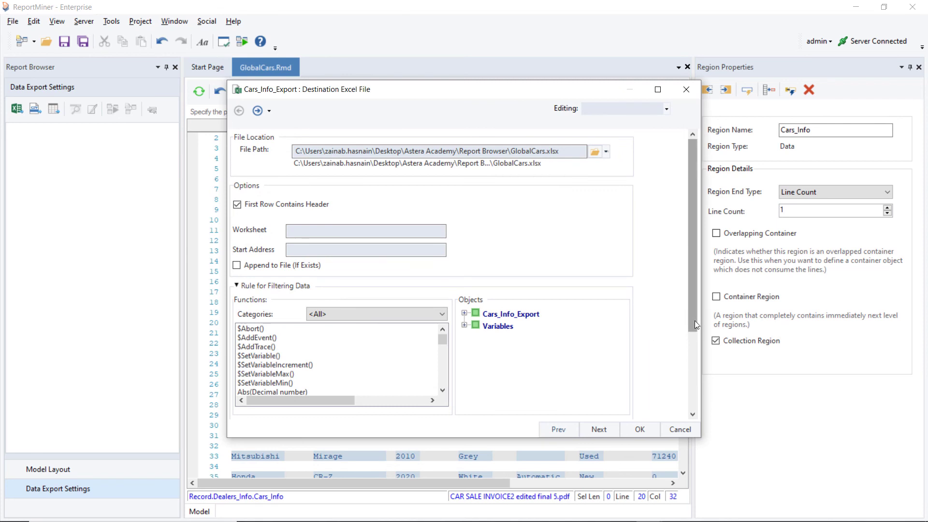
mouse_move(689, 317)
mouse_down()
mouse_move(693, 410)
mouse_move(694, 301)
mouse_up()
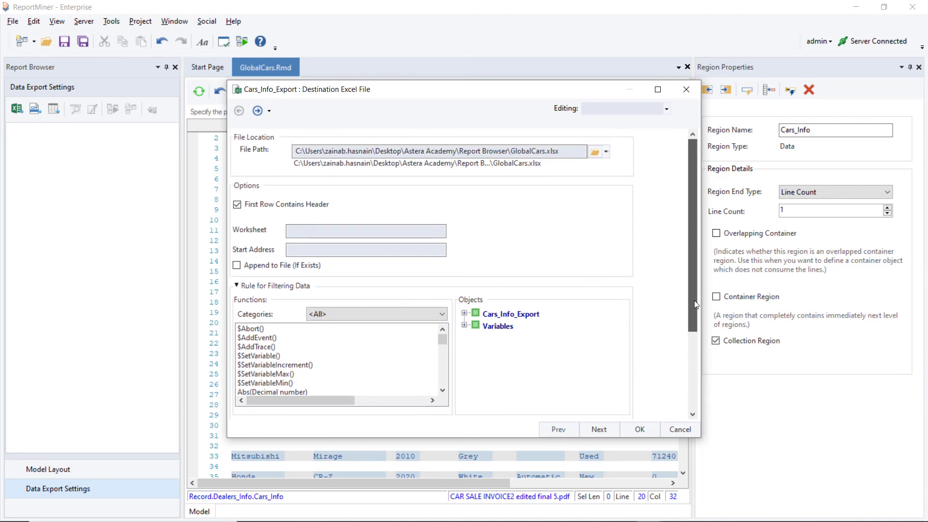
click(637, 429)
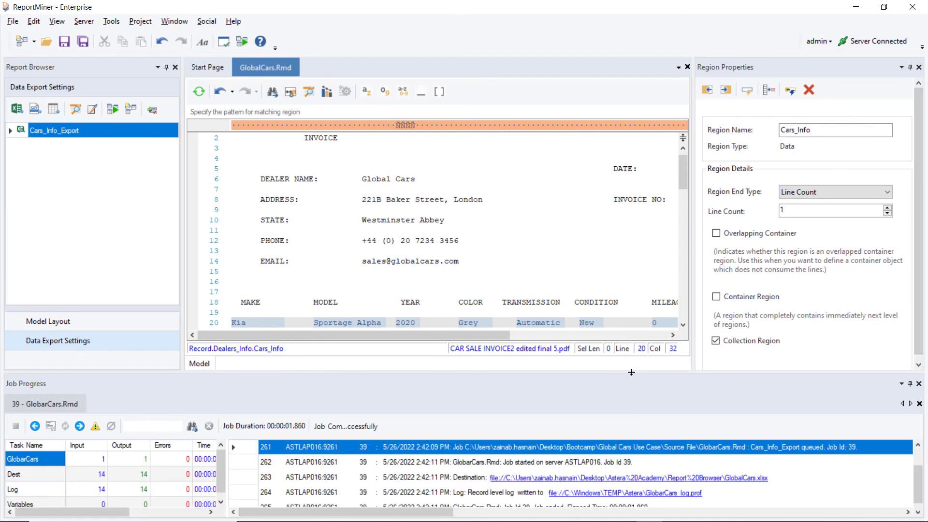
Open the exported GlobalCars.xlsx from the Cars_Info_Export job log.
drag(631, 371, 633, 320)
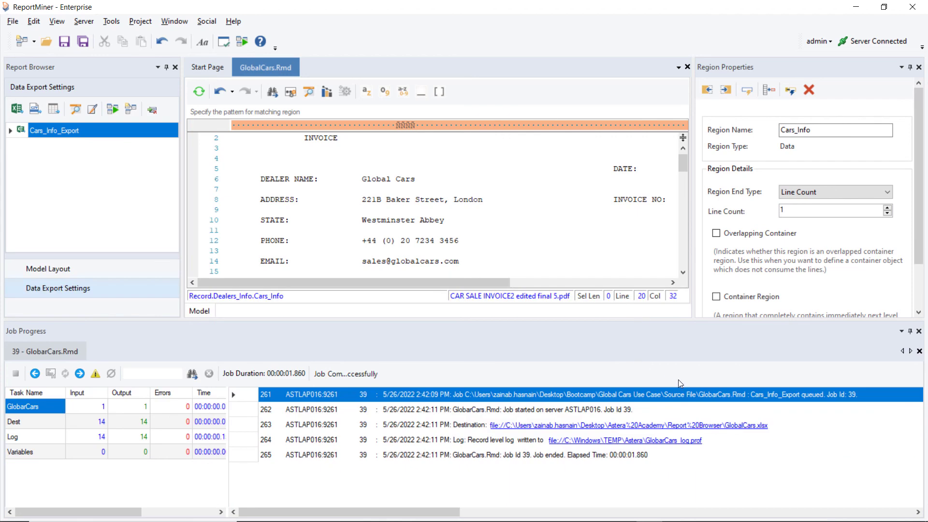
click(589, 425)
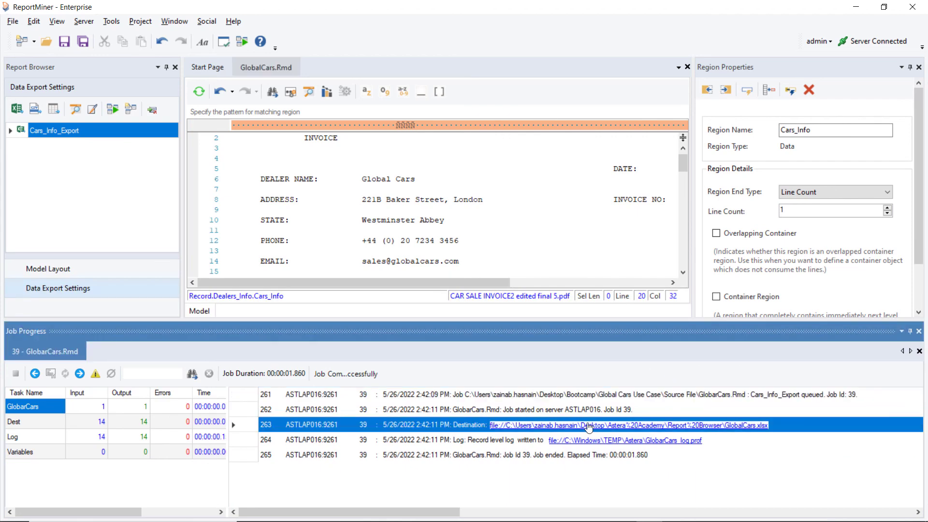
click(588, 426)
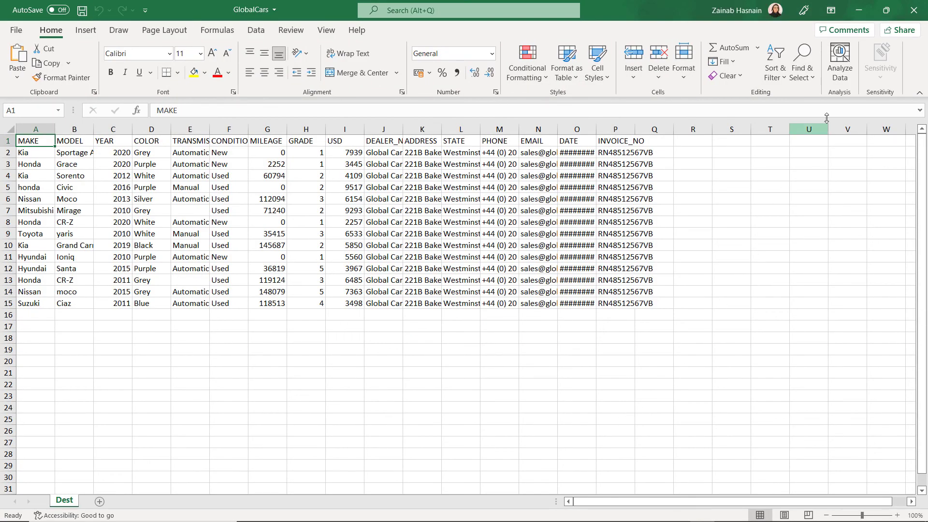
Close the GlobalCars.xlsx workbook in Excel to return to ReportMiner.
click(915, 9)
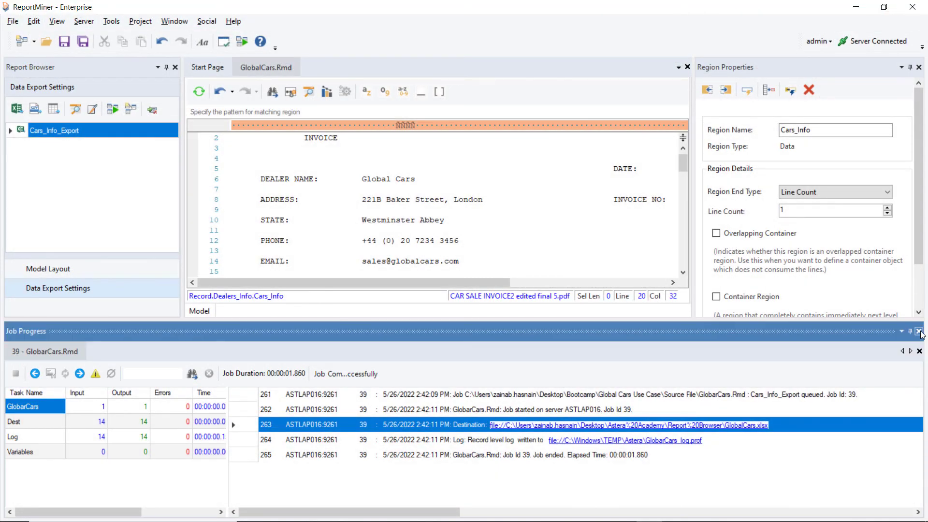
Close the Job Progress panel so the GlobalCars.Rmd invoice model fills the editor.
click(918, 332)
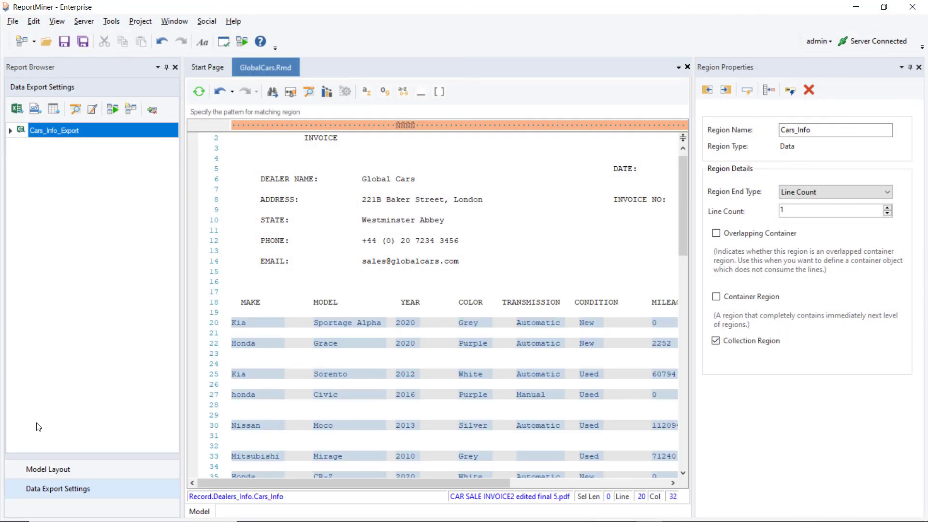